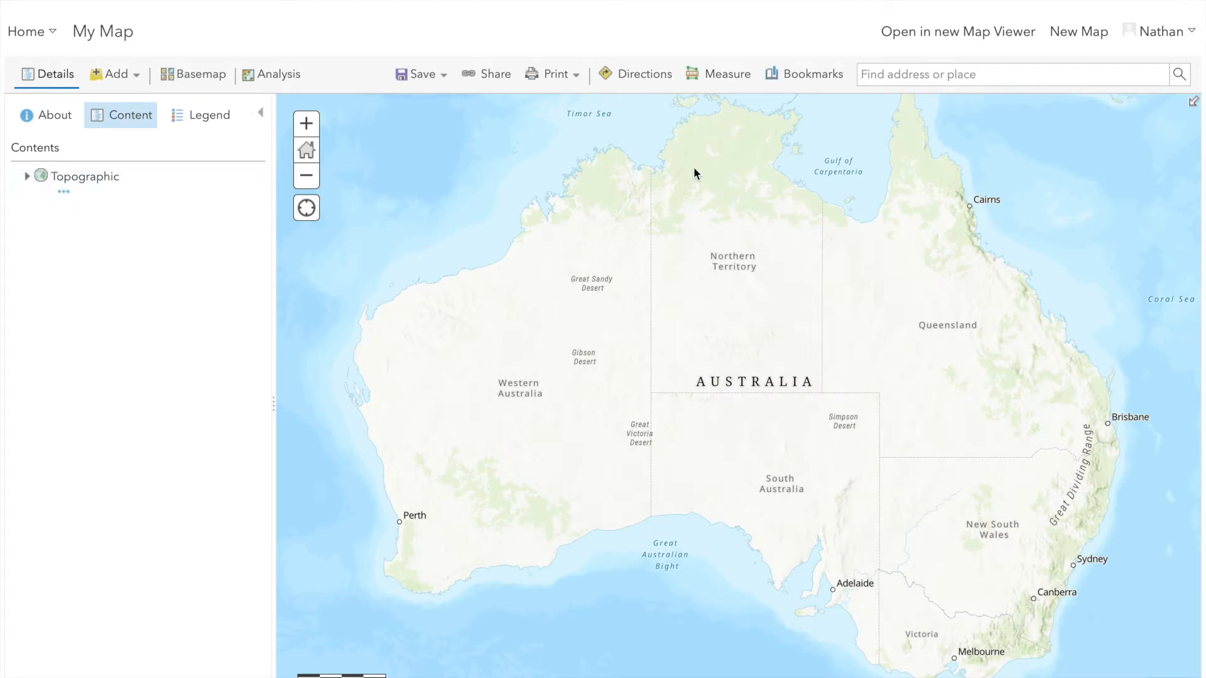
# Find Barker College in Hornsby, Sydney, and add the search result to the map notes
pyautogui.write('Barker ')
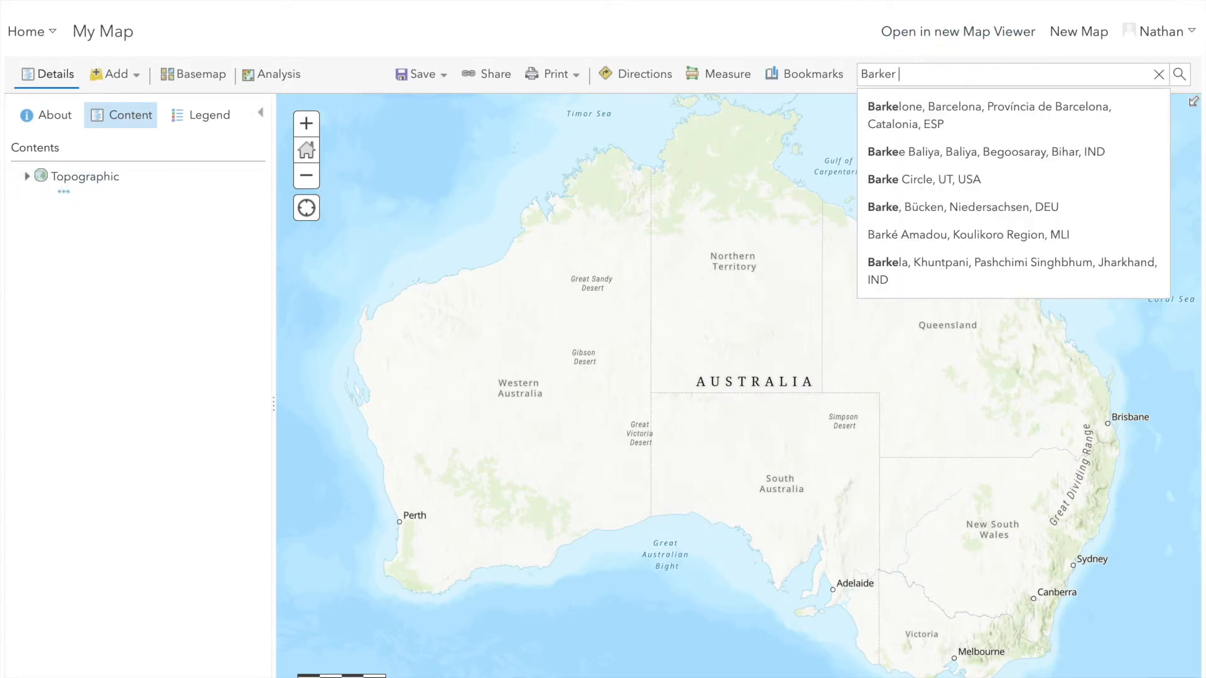
pyautogui.write('Cool')
pyautogui.press('BackSpace')
pyautogui.press('BackSpace')
pyautogui.write('ll')
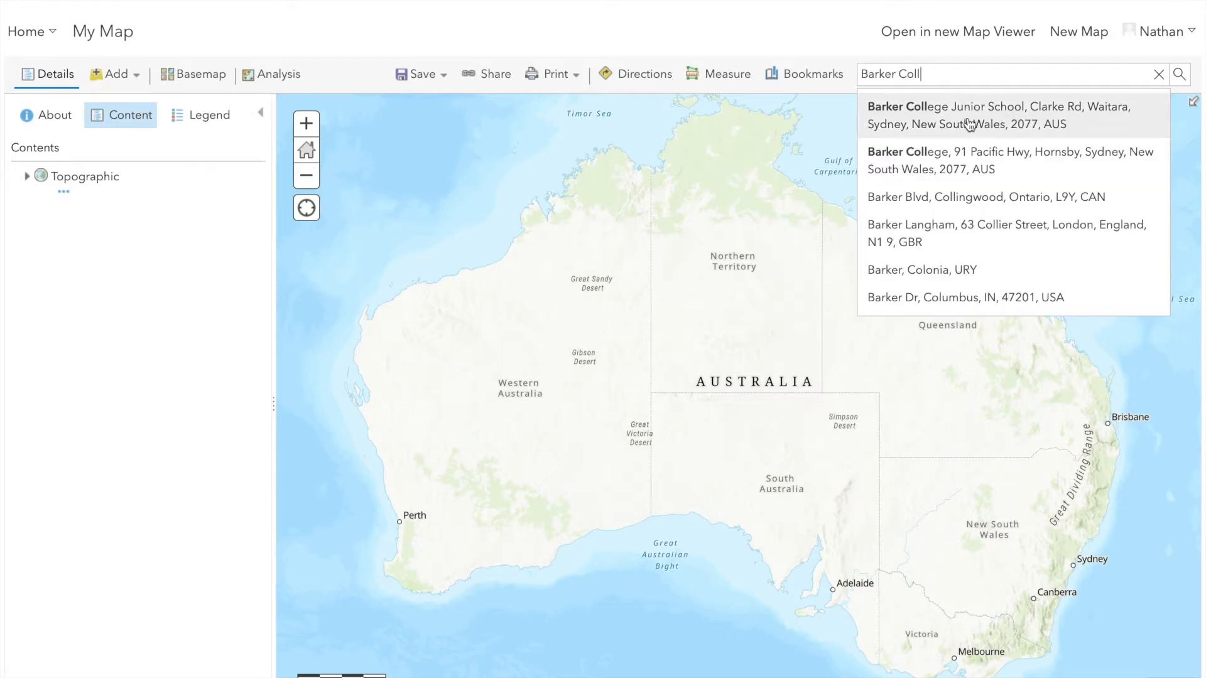
pyautogui.click(969, 159)
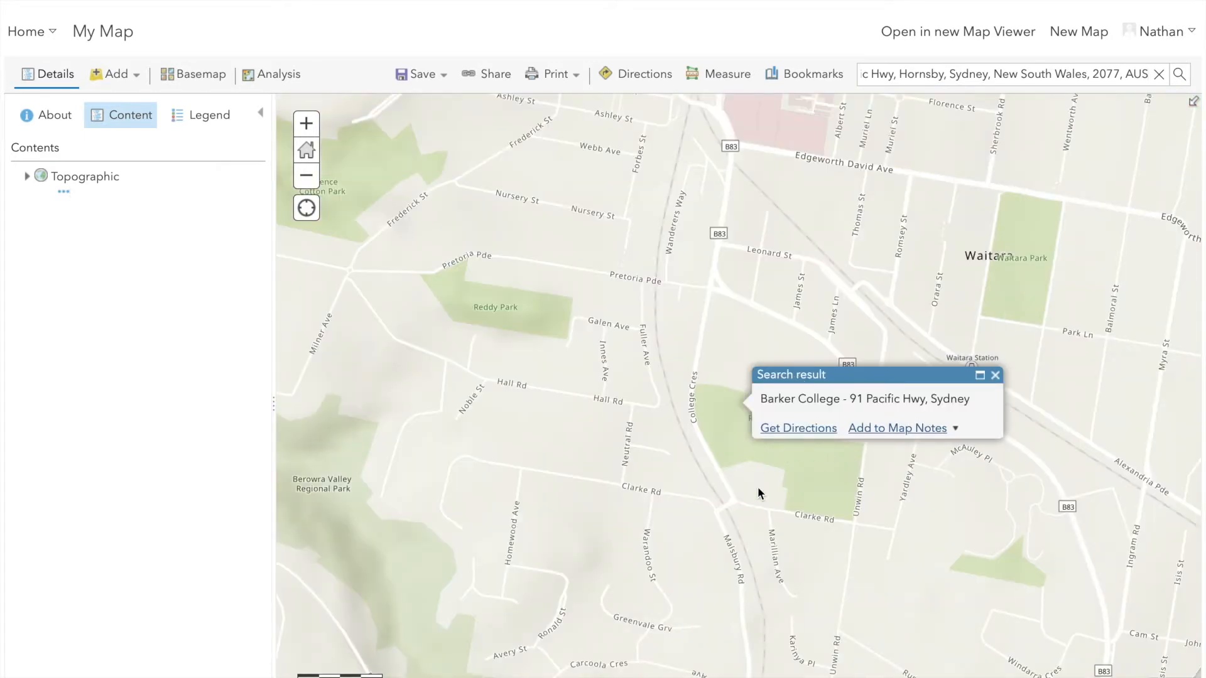
pyautogui.click(896, 433)
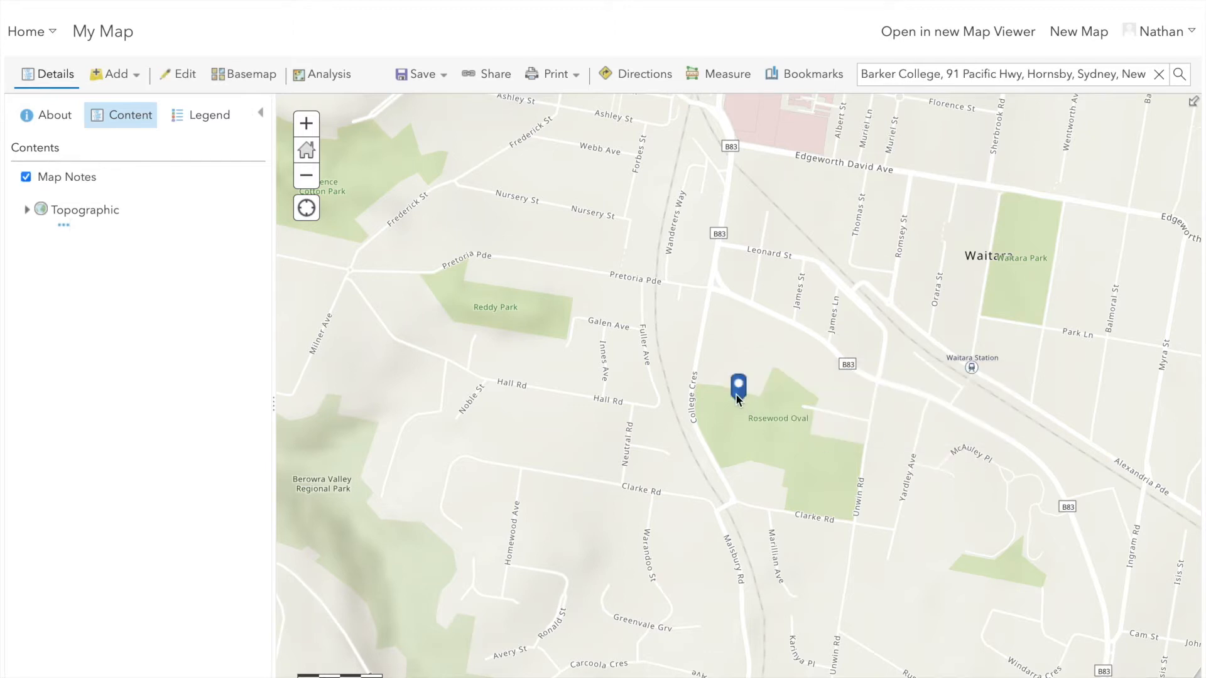
# Rename the Map Notes layer to "Covid Travel Bubble"
pyautogui.moveTo(65, 188)
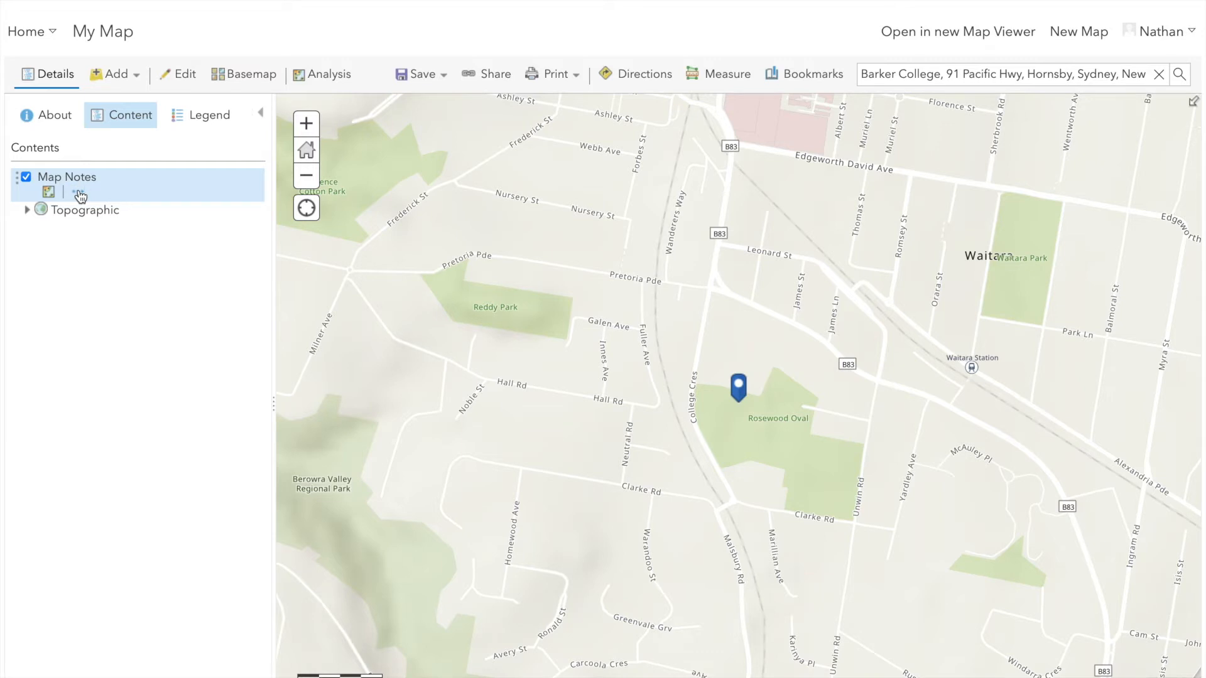
pyautogui.click(79, 195)
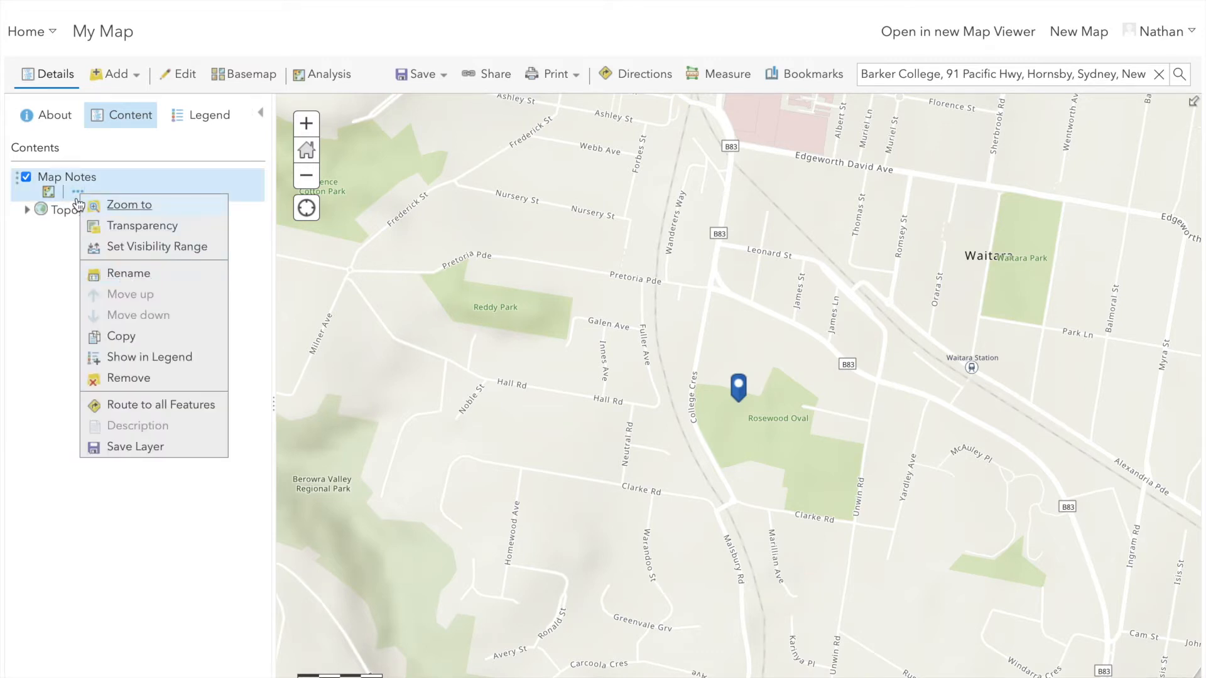
pyautogui.click(130, 274)
pyautogui.press('BackSpace')
pyautogui.press('BackSpace')
pyautogui.press('BackSpace')
pyautogui.press('BackSpace')
pyautogui.press('BackSpace')
pyautogui.press('BackSpace')
pyautogui.press('BackSpace')
pyautogui.press('BackSpace')
pyautogui.press('BackSpace')
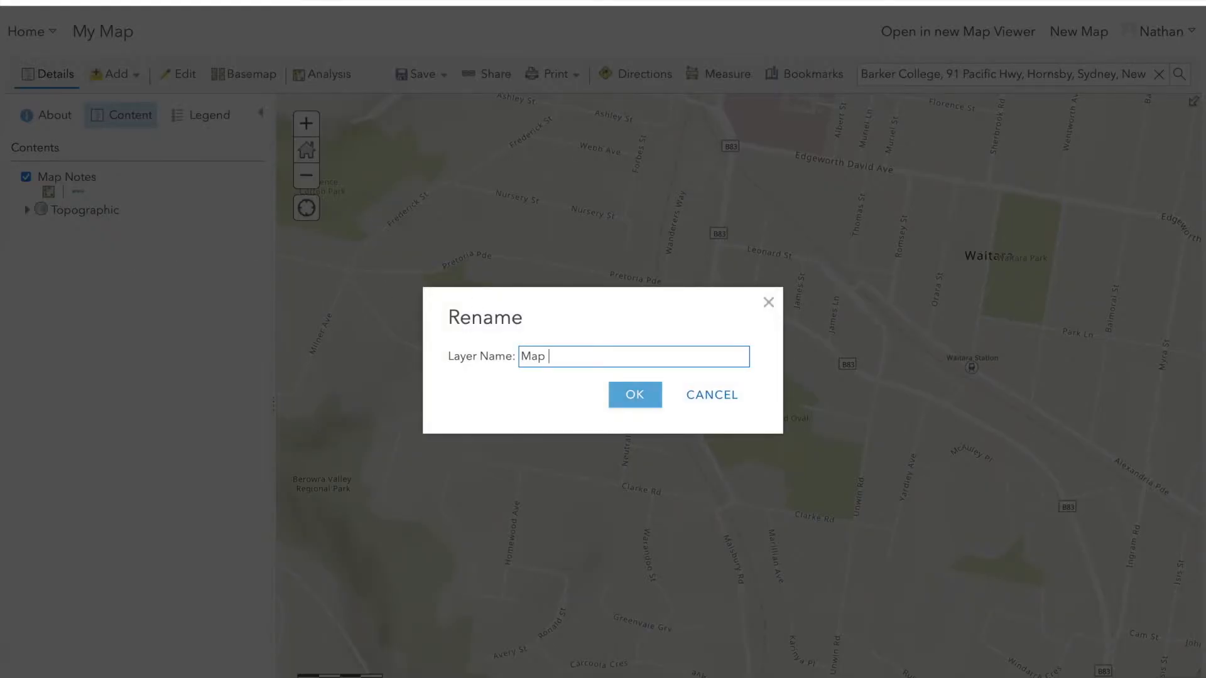
pyautogui.write('Covid TrVel Bubble')
pyautogui.click(640, 397)
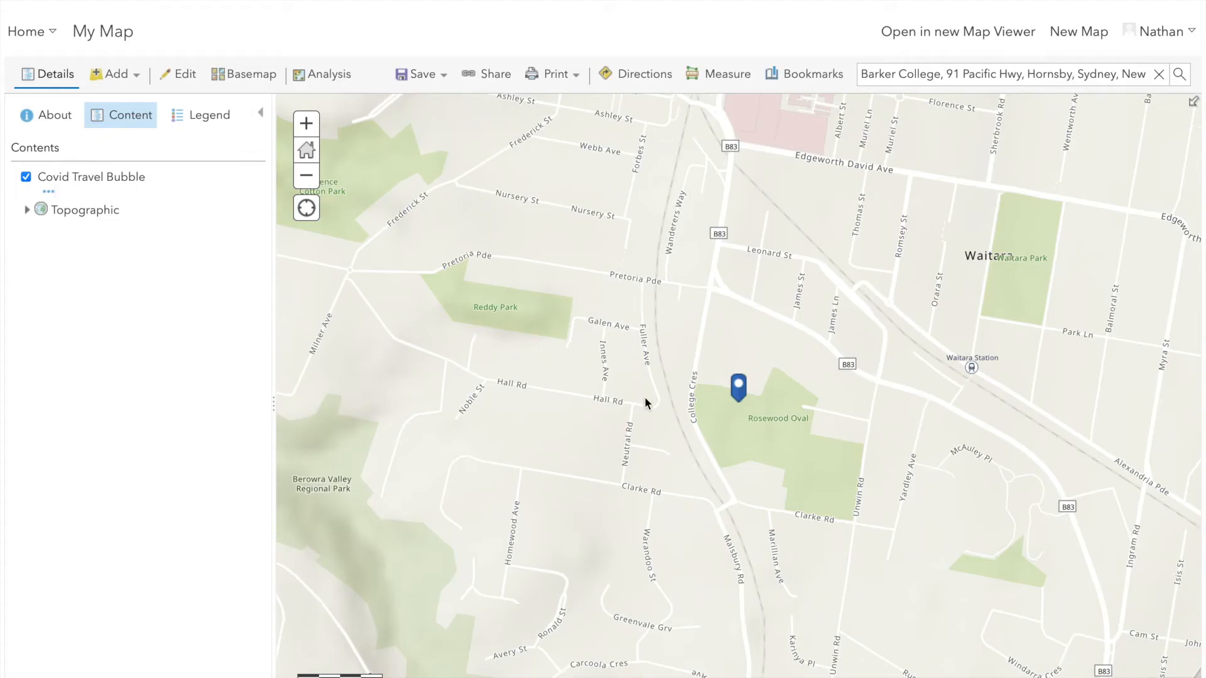
# Change the title of the Barker College point to "Covid Travel Bubble"
pyautogui.click(738, 390)
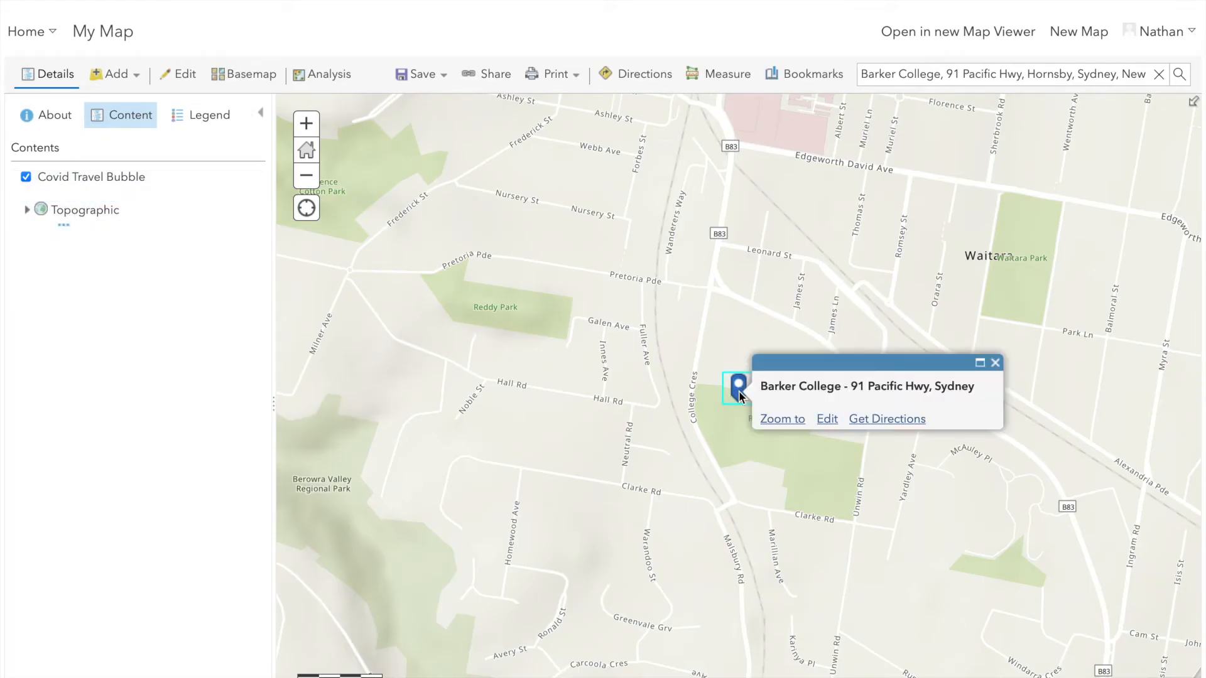
pyautogui.click(829, 419)
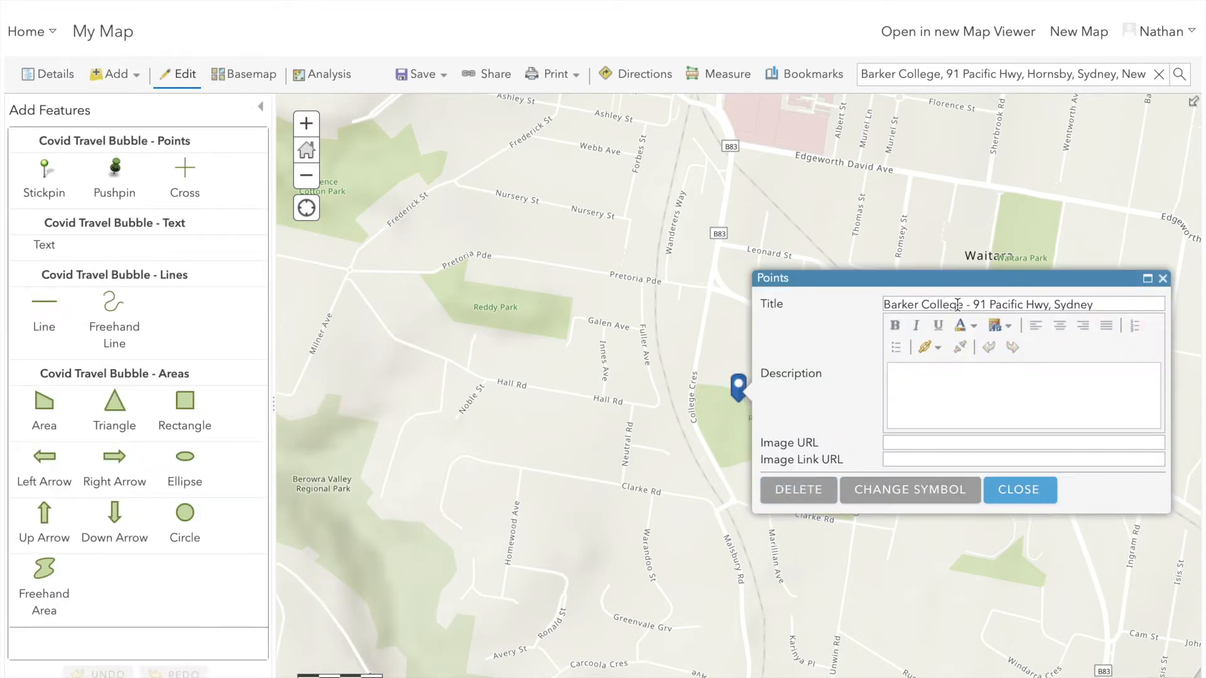
pyautogui.doubleClick(934, 305)
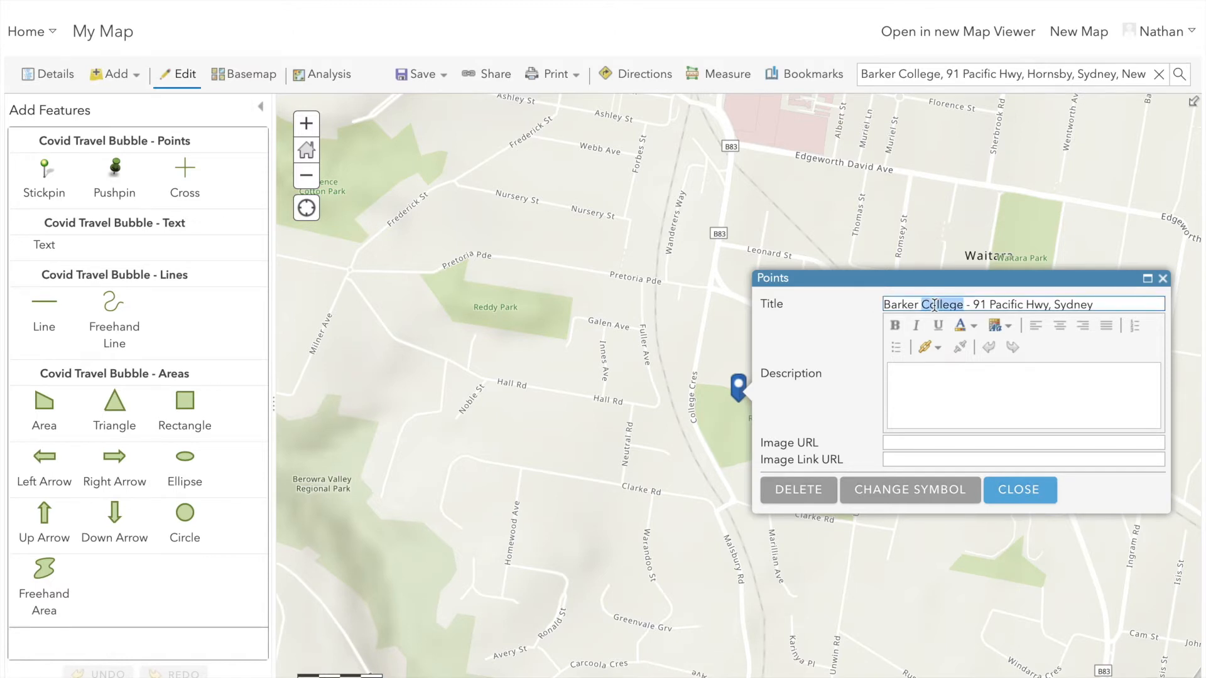
pyautogui.tripleClick(934, 306)
pyautogui.write('Covid Travel Bubble')
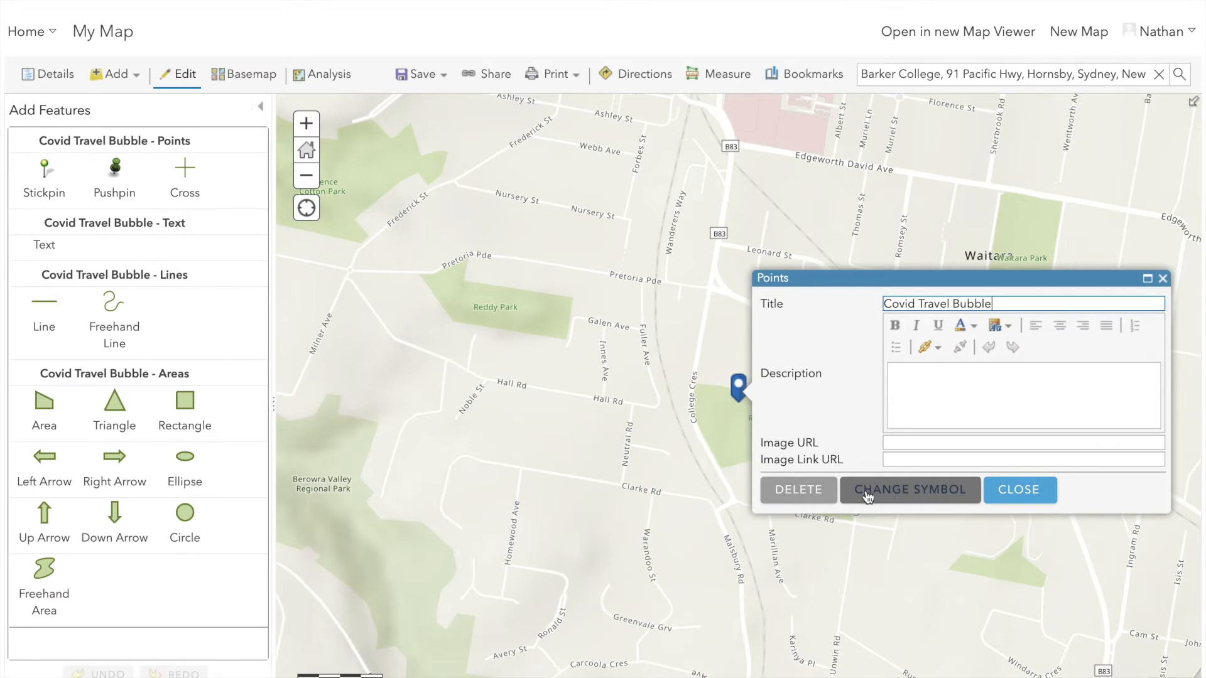
# Change the point's symbol to the white building on a blue square from General Infrastructure and finish editing the point
pyautogui.click(919, 497)
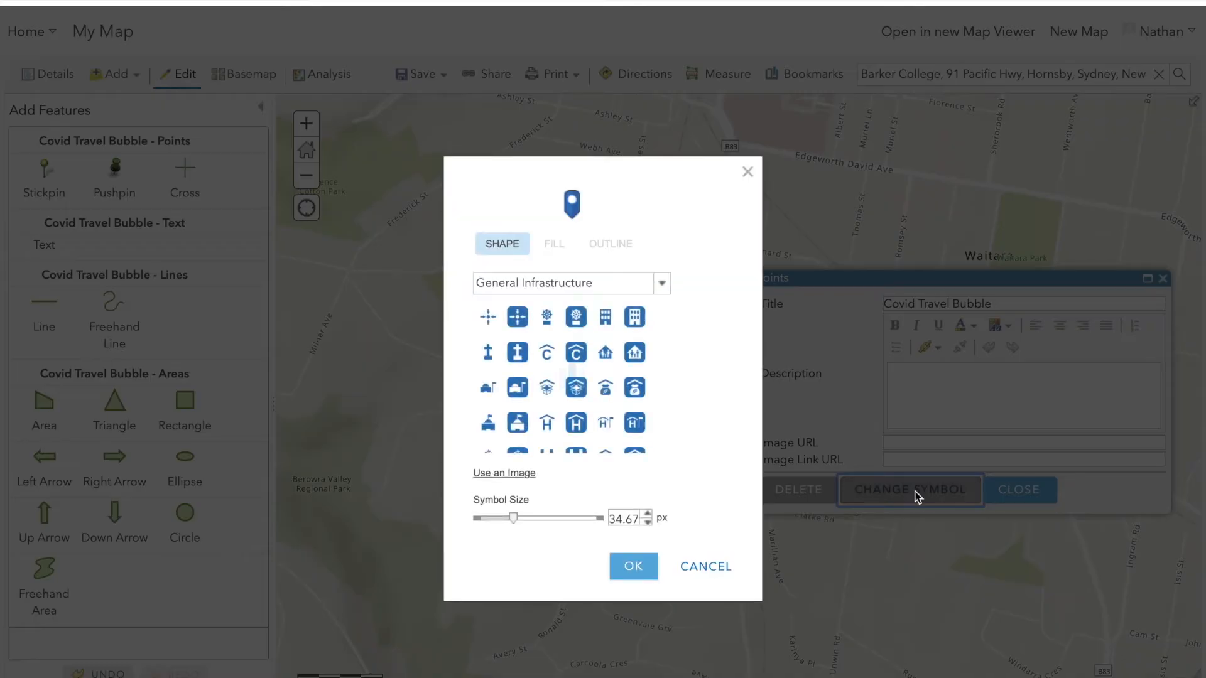
pyautogui.click(663, 286)
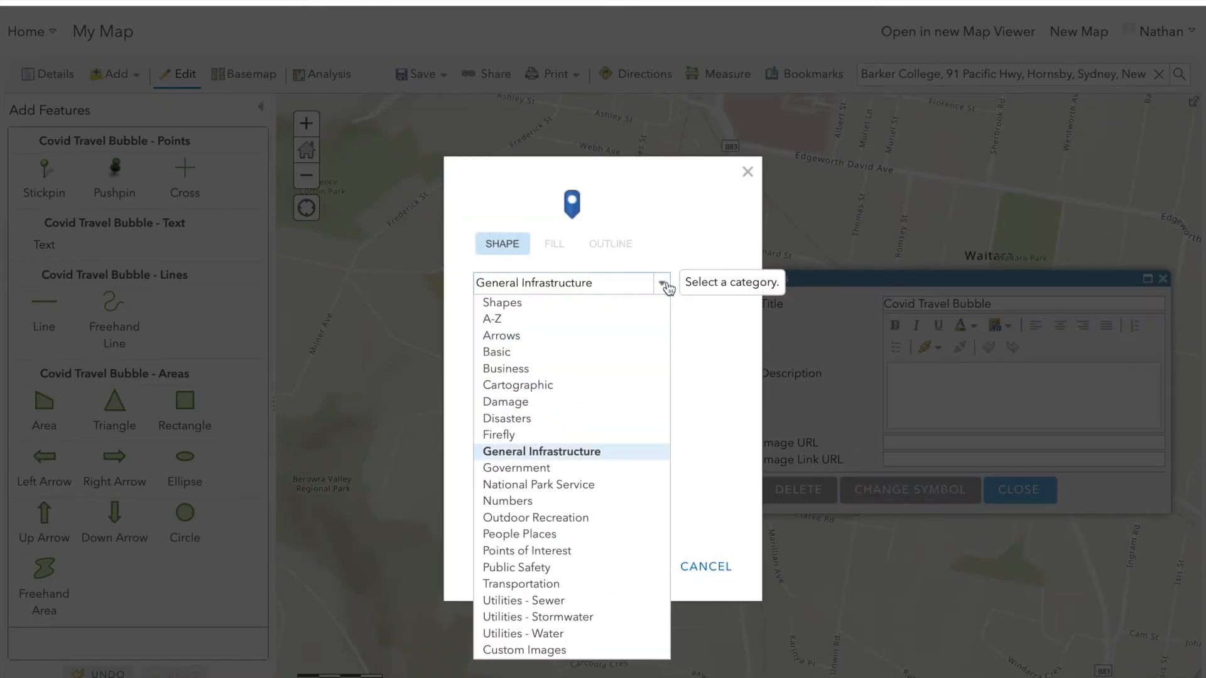
pyautogui.click(517, 385)
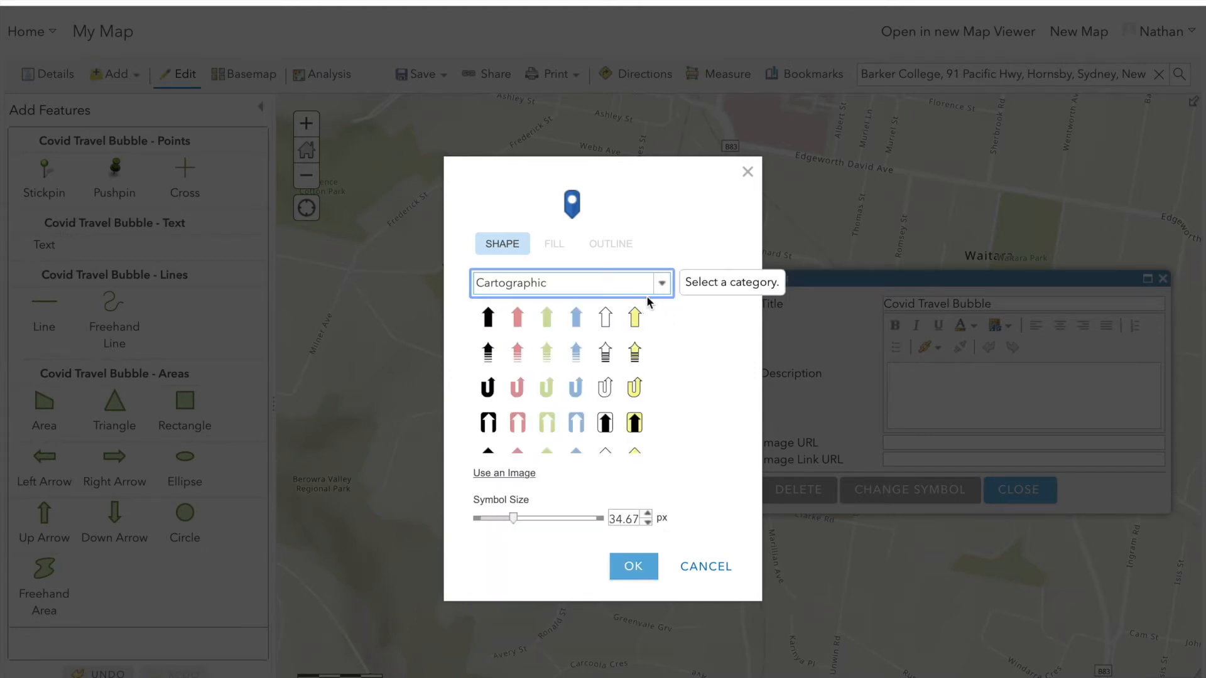
pyautogui.click(662, 284)
pyautogui.click(541, 453)
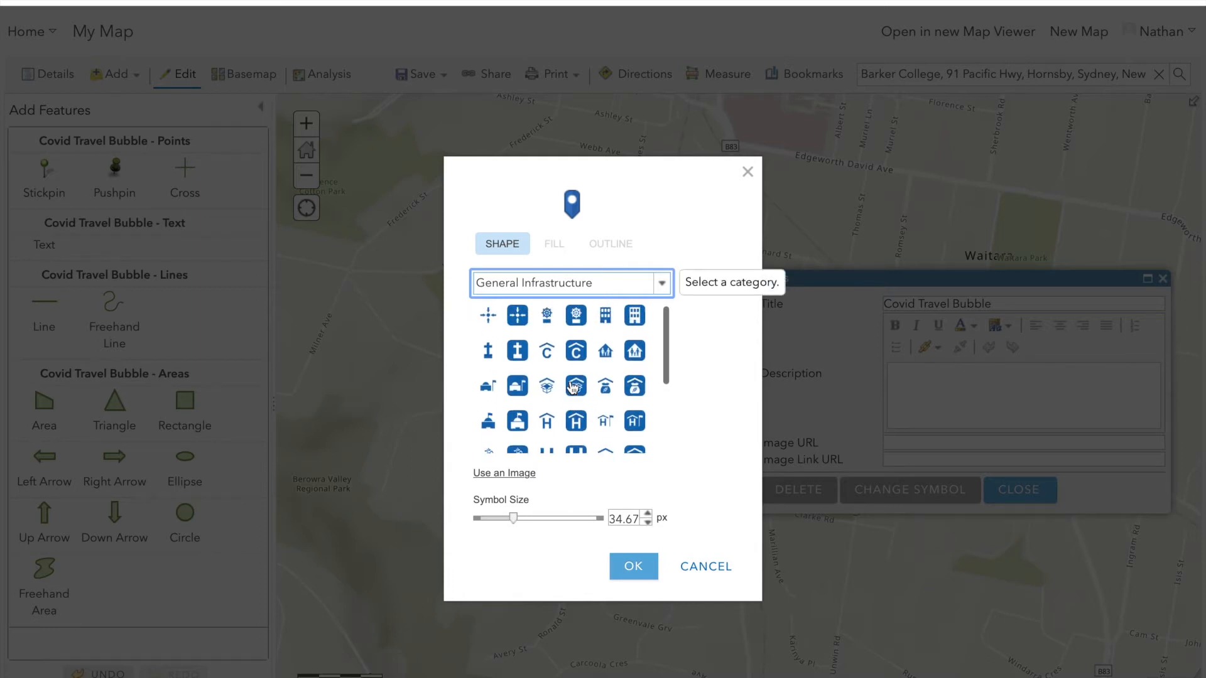
pyautogui.click(635, 322)
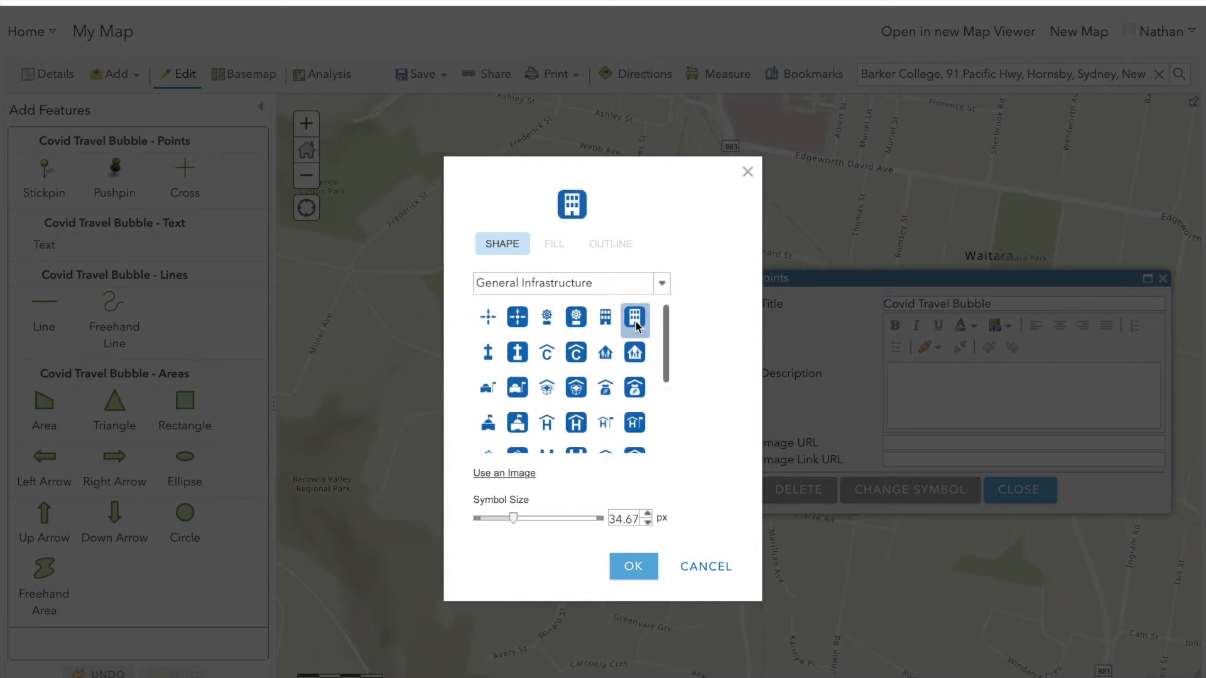
pyautogui.click(632, 569)
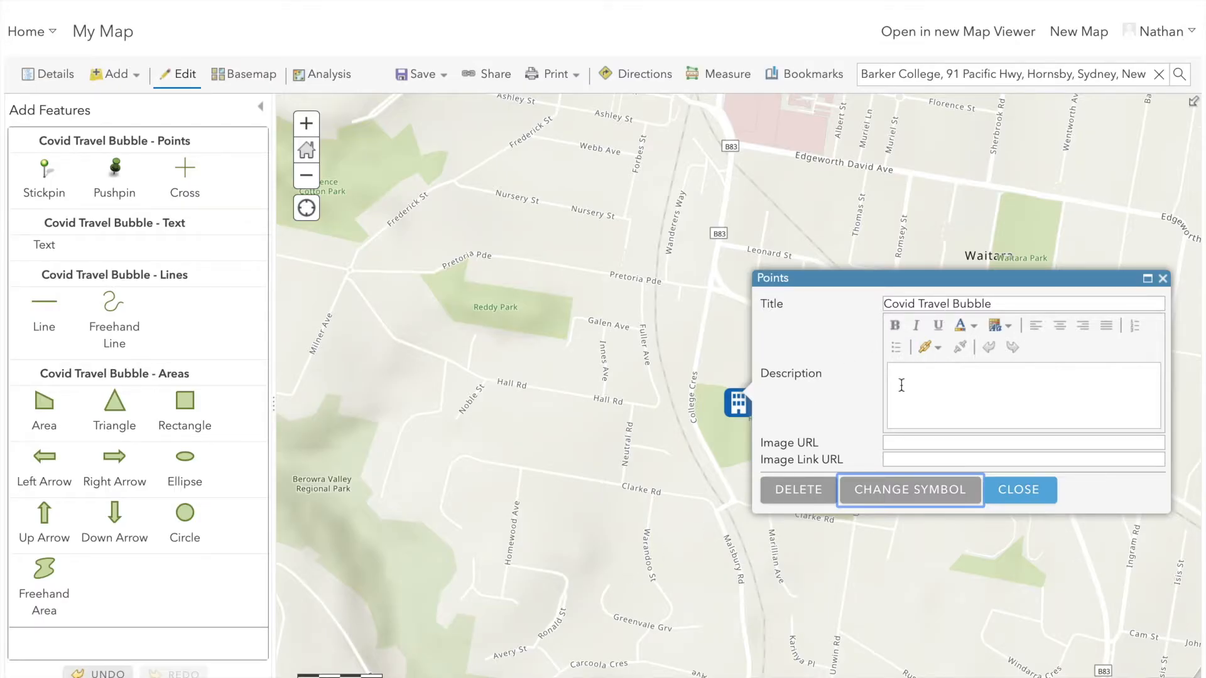
pyautogui.click(1027, 495)
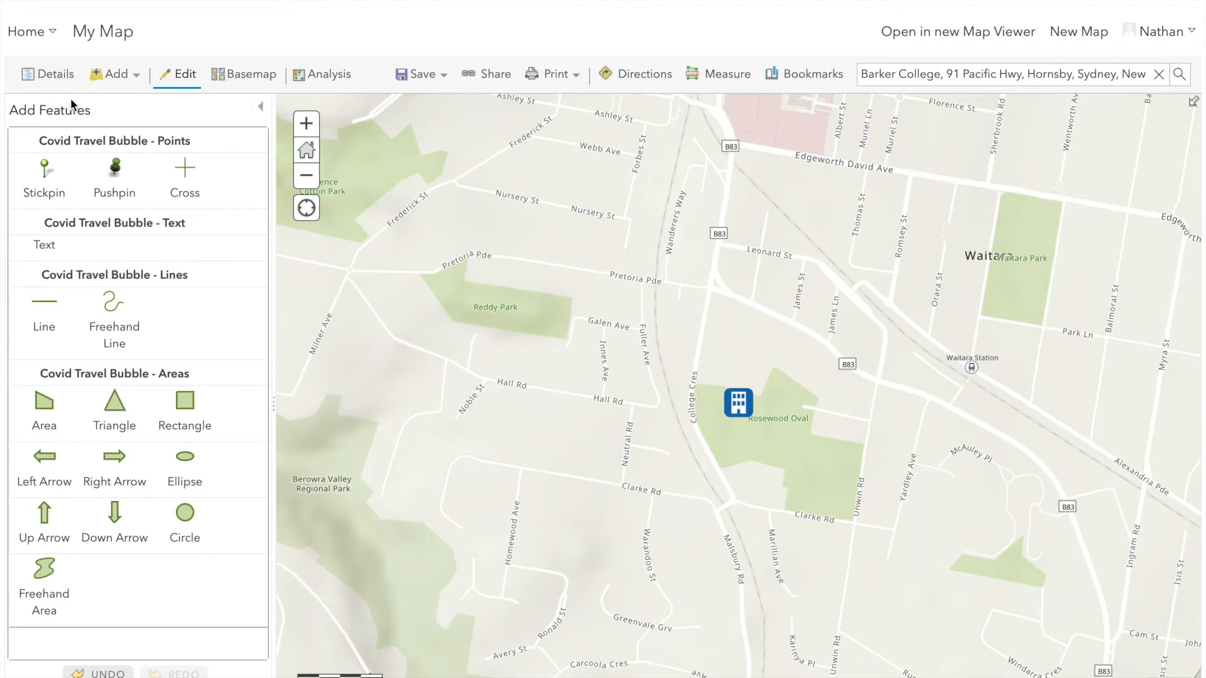
# Start a Create Buffers proximity analysis with Covid Travel Bubble (Points) as the layer to buffer
pyautogui.click(54, 75)
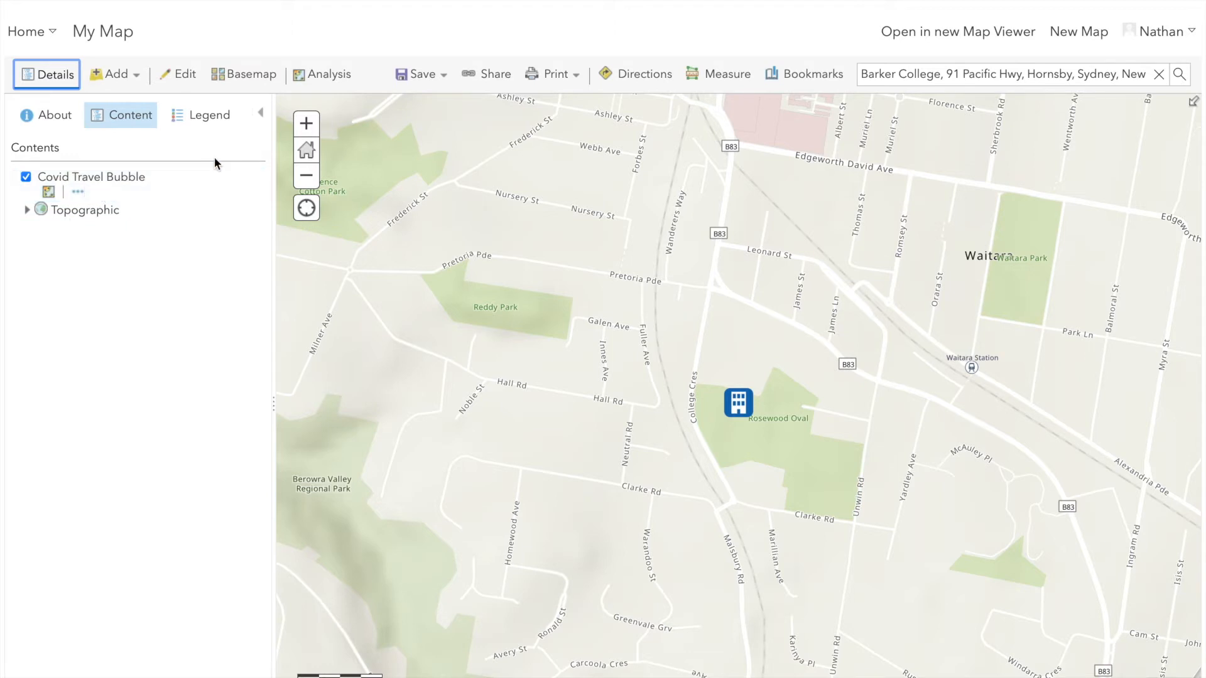
pyautogui.click(48, 193)
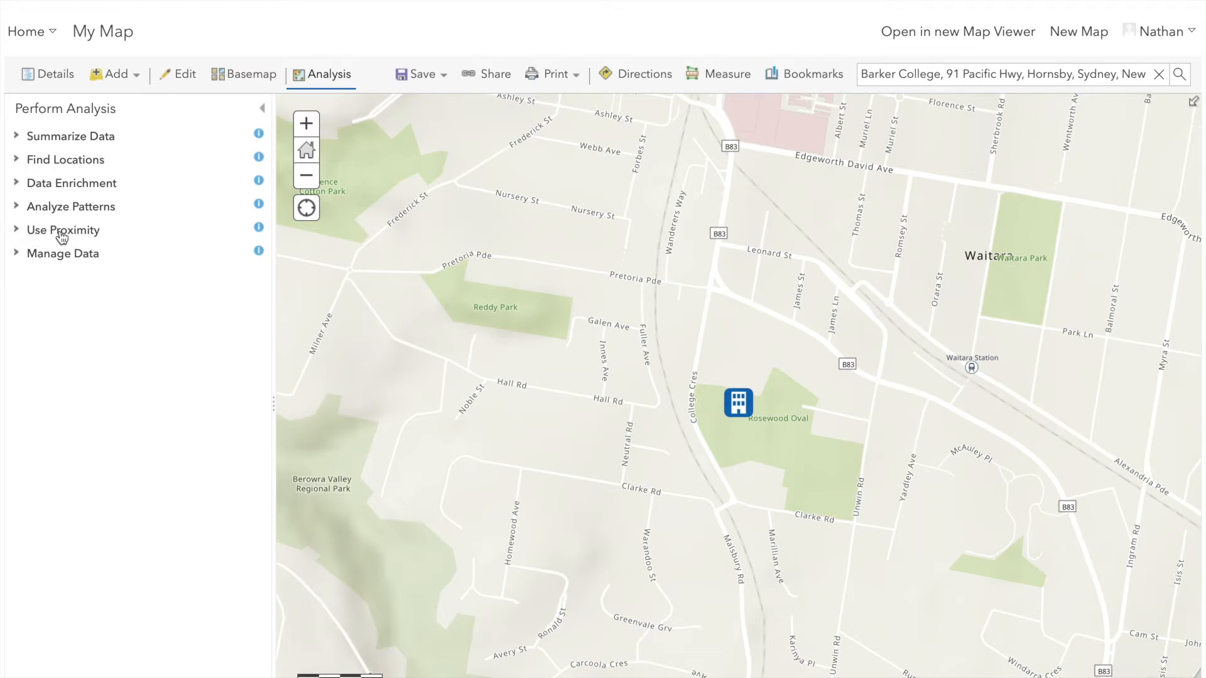
pyautogui.click(17, 231)
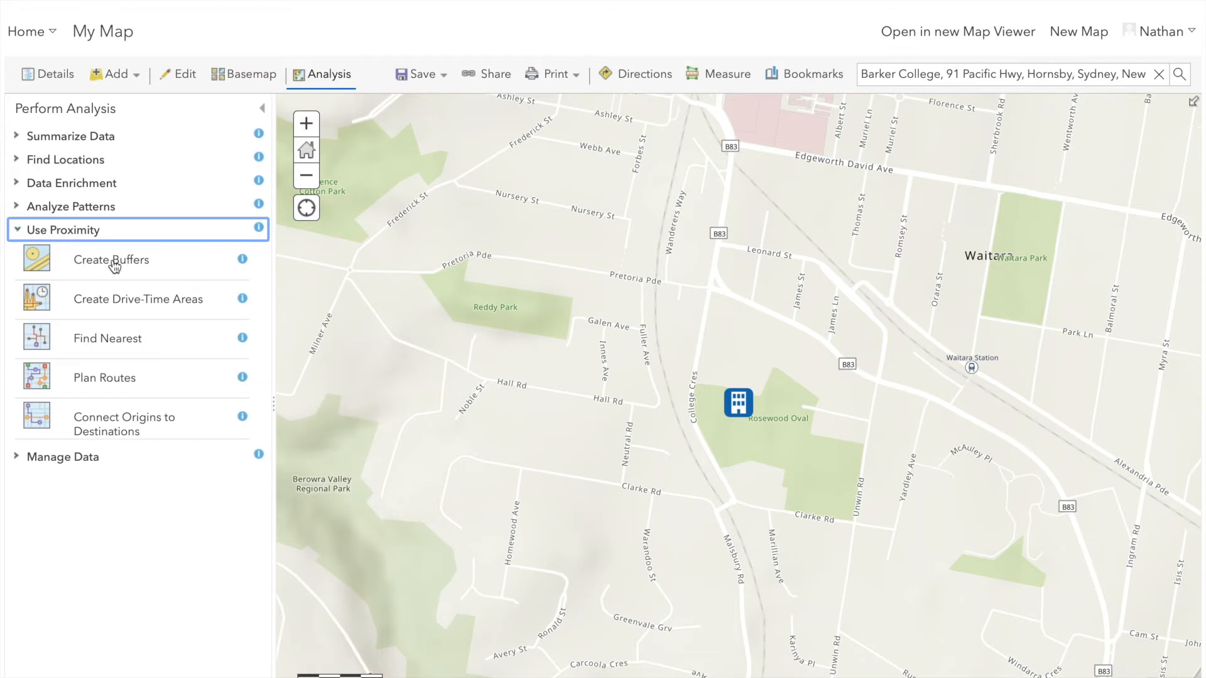
pyautogui.click(113, 265)
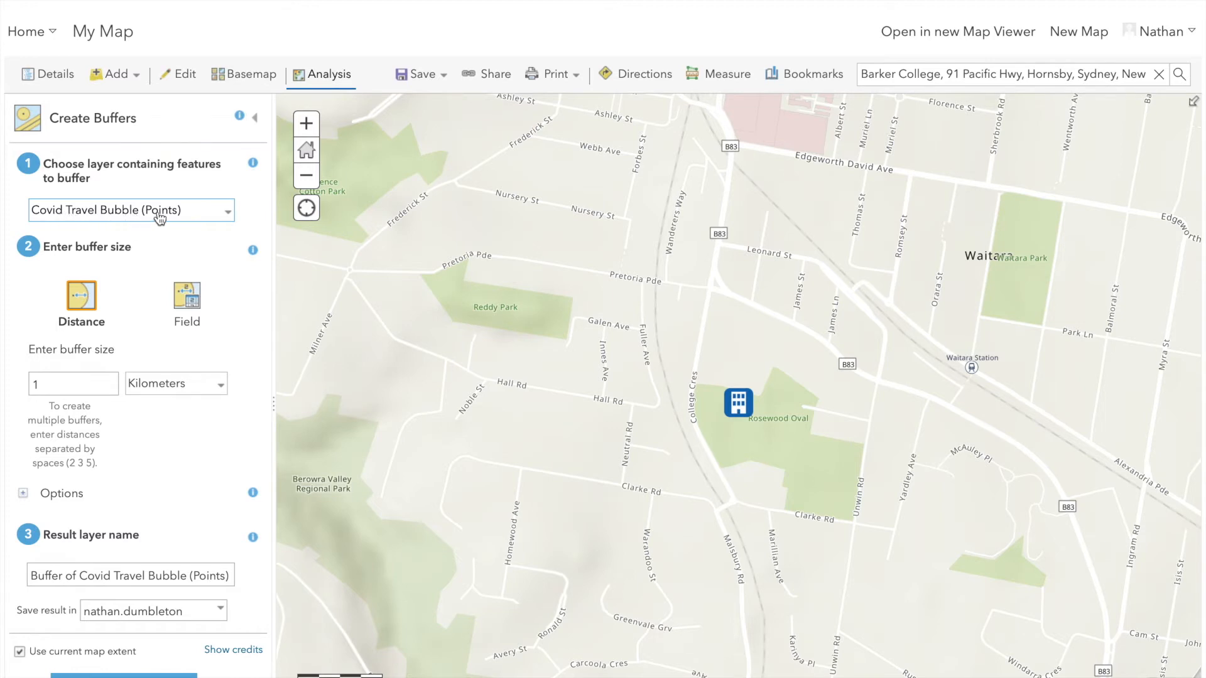
pyautogui.click(229, 214)
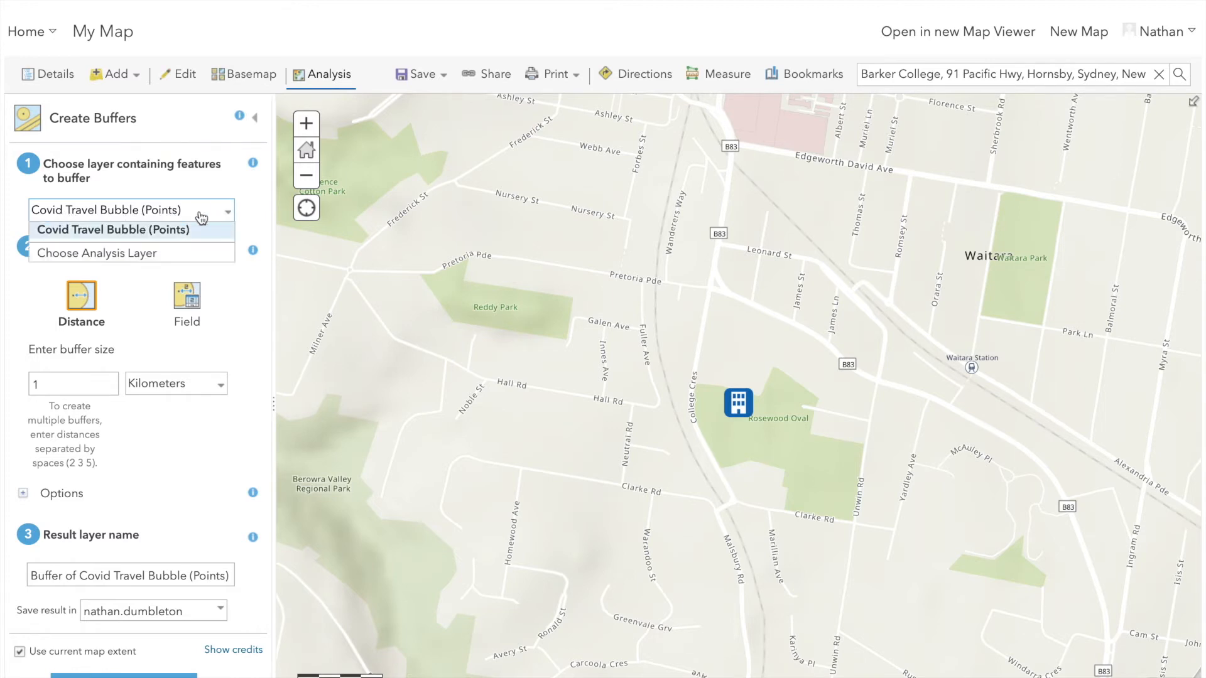
pyautogui.click(167, 215)
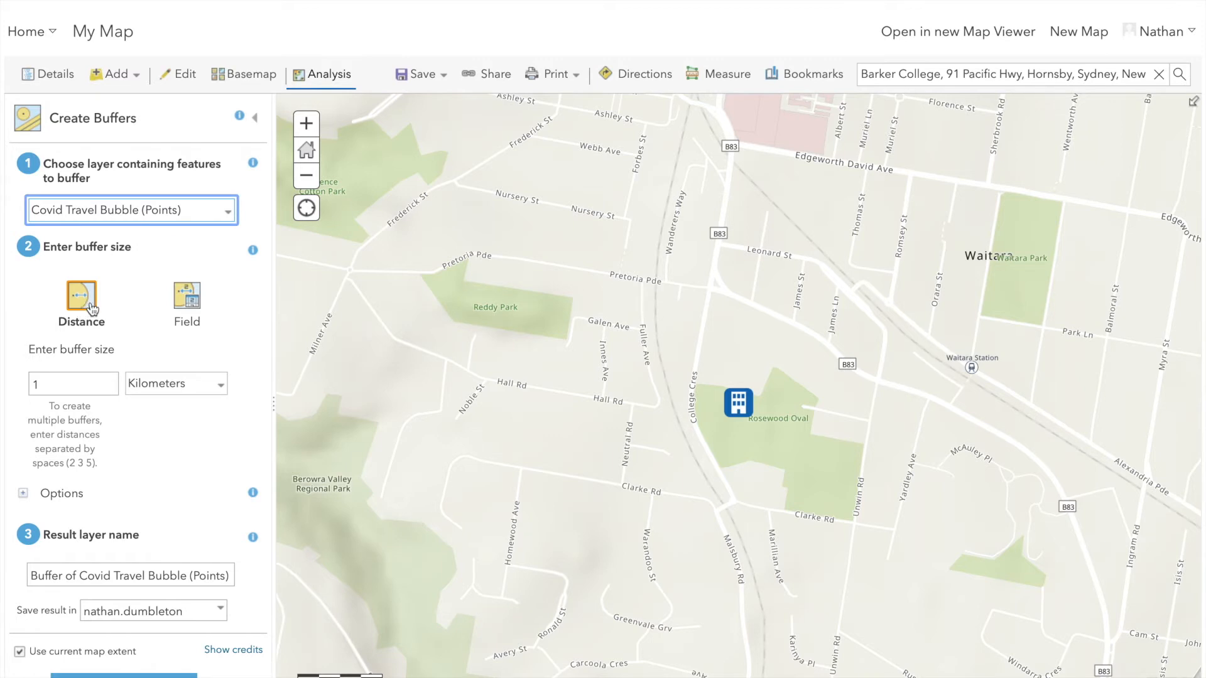
# Set the buffer distances to 5 and 10 kilometers and run the analysis
pyautogui.click(46, 383)
pyautogui.press('BackSpace')
pyautogui.write('5')
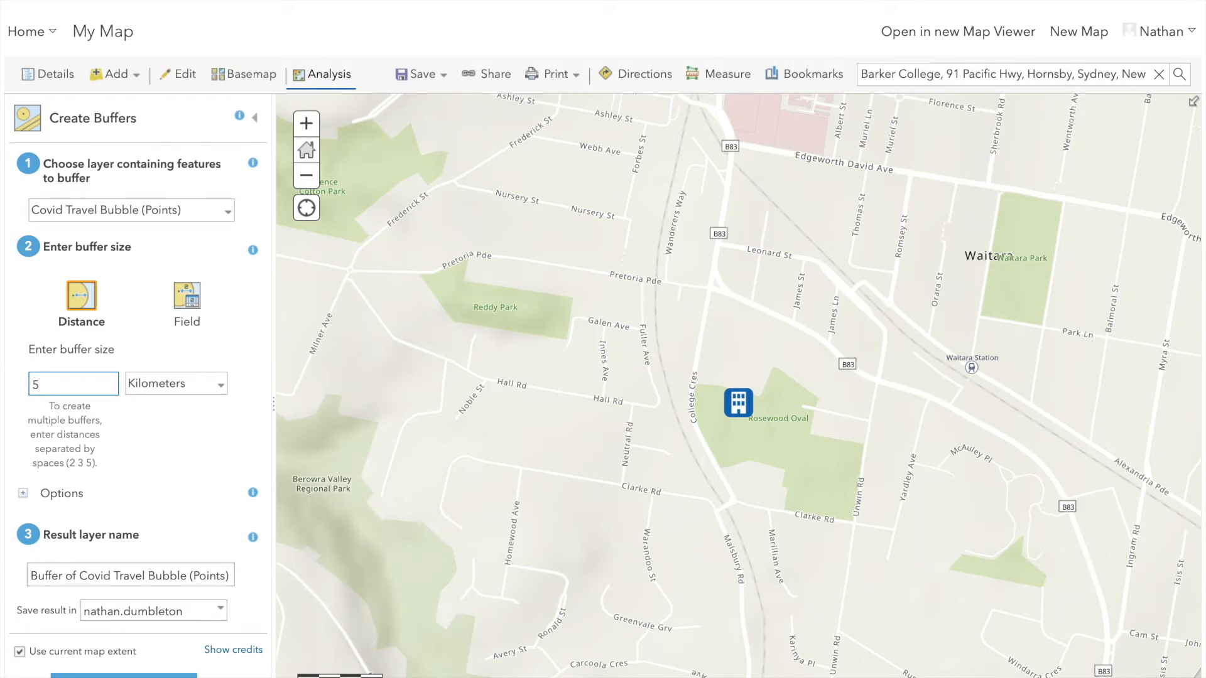
pyautogui.write('10')
pyautogui.click(220, 387)
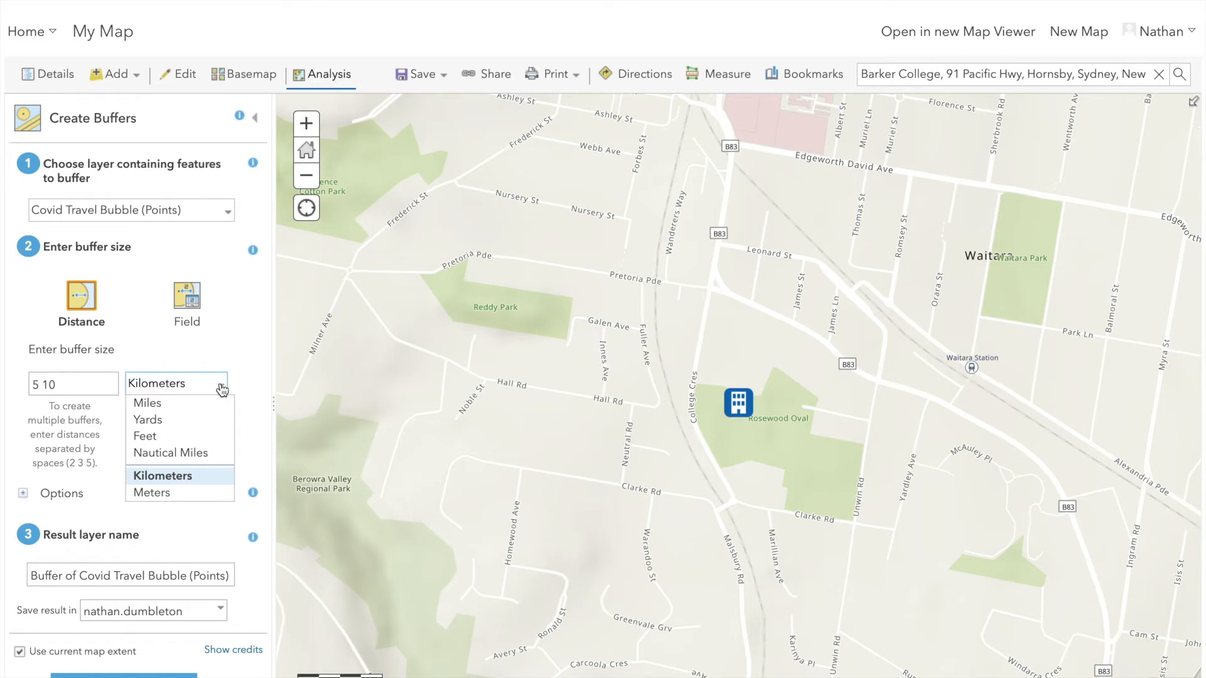
pyautogui.click(222, 391)
pyautogui.scroll(-1, 141, 480)
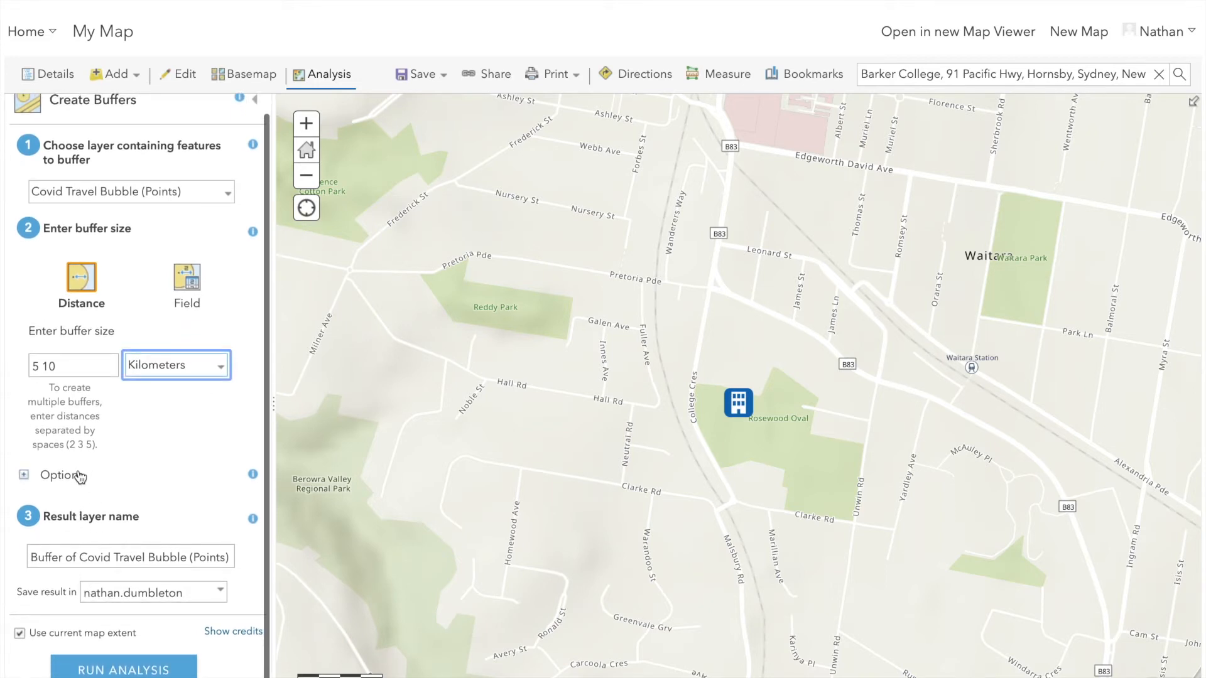
pyautogui.click(130, 671)
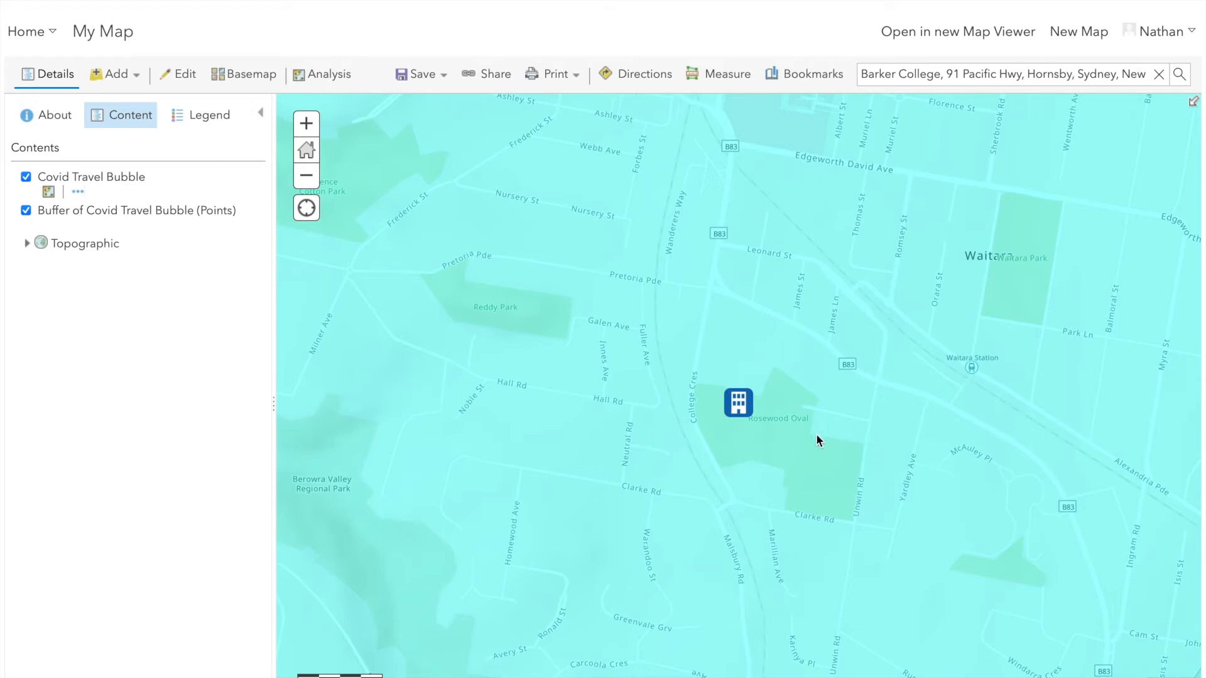
# Open the style settings of the Buffer of Covid Travel Bubble (Points) layer
pyautogui.click(306, 178)
pyautogui.click(306, 179)
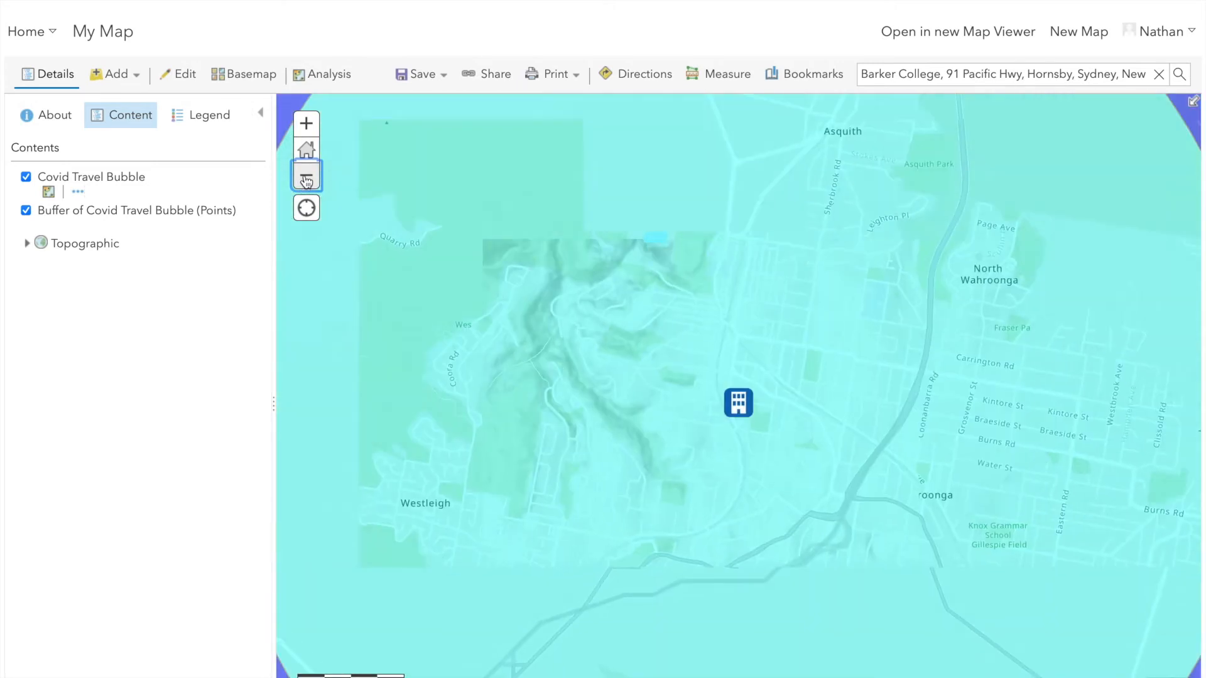
pyautogui.click(306, 180)
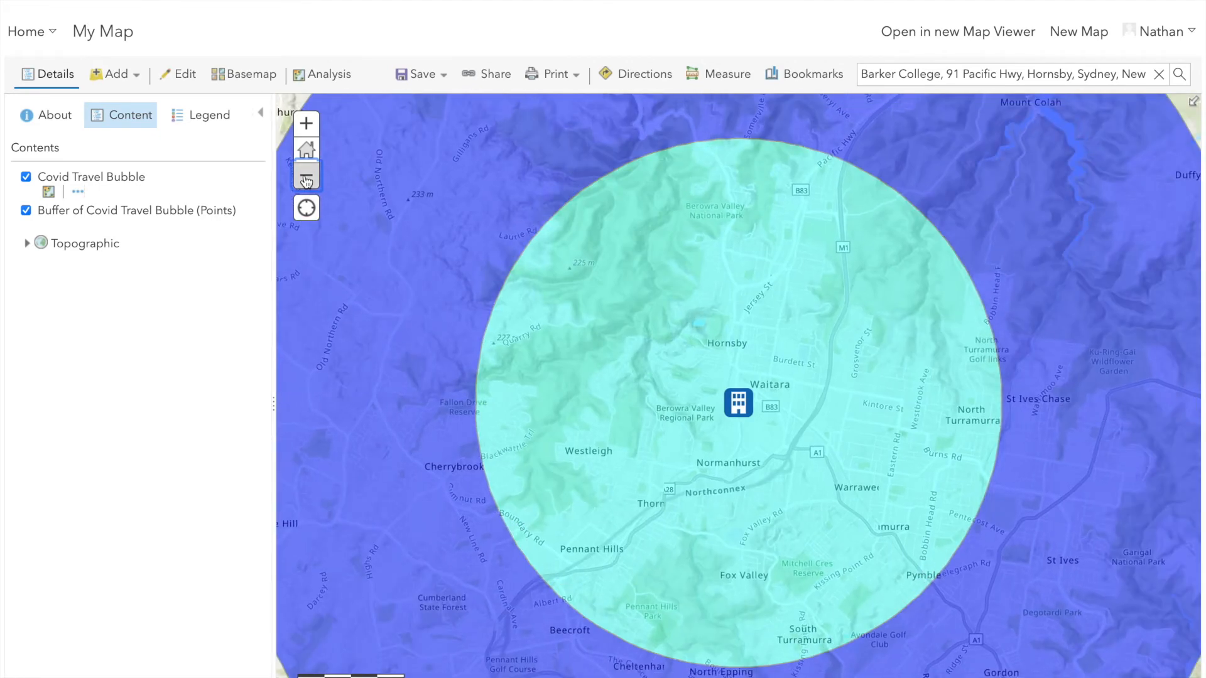
pyautogui.click(306, 180)
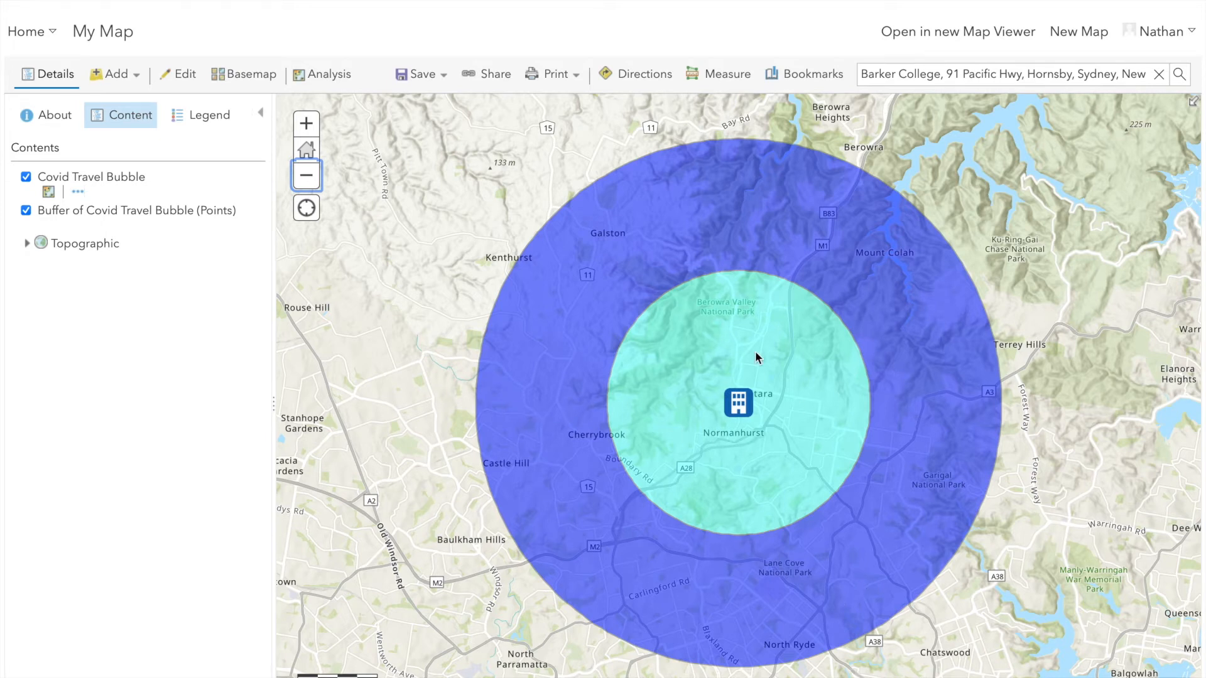
pyautogui.moveTo(171, 208)
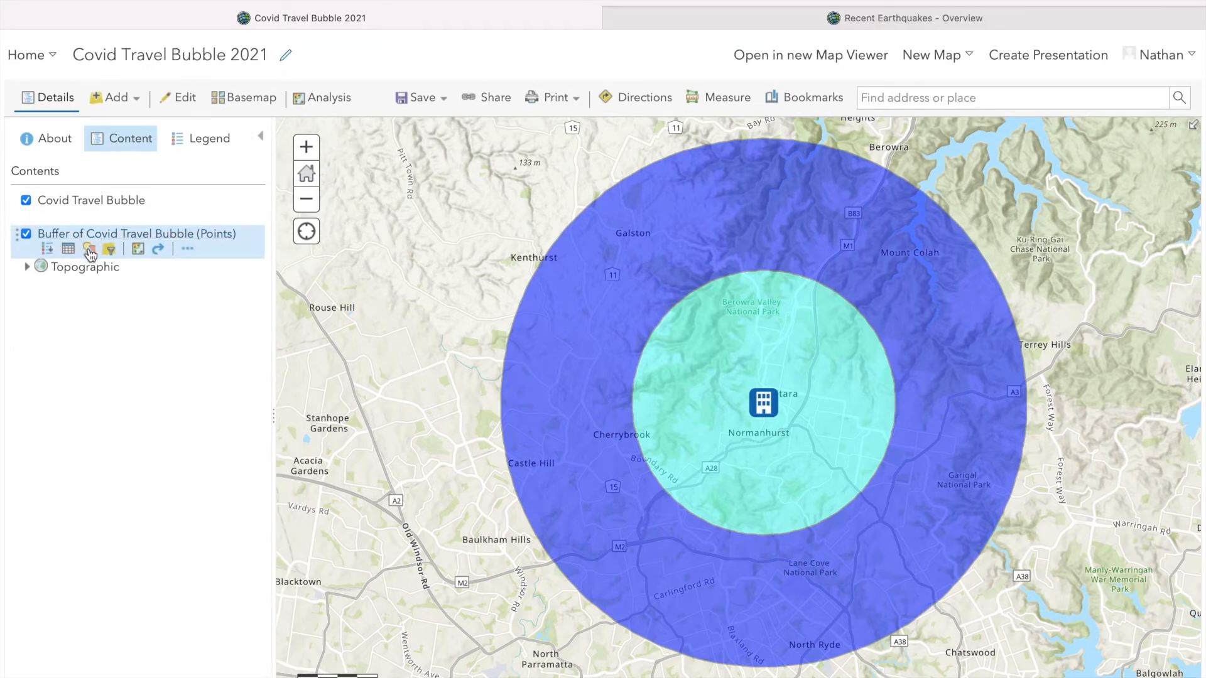
pyautogui.click(90, 249)
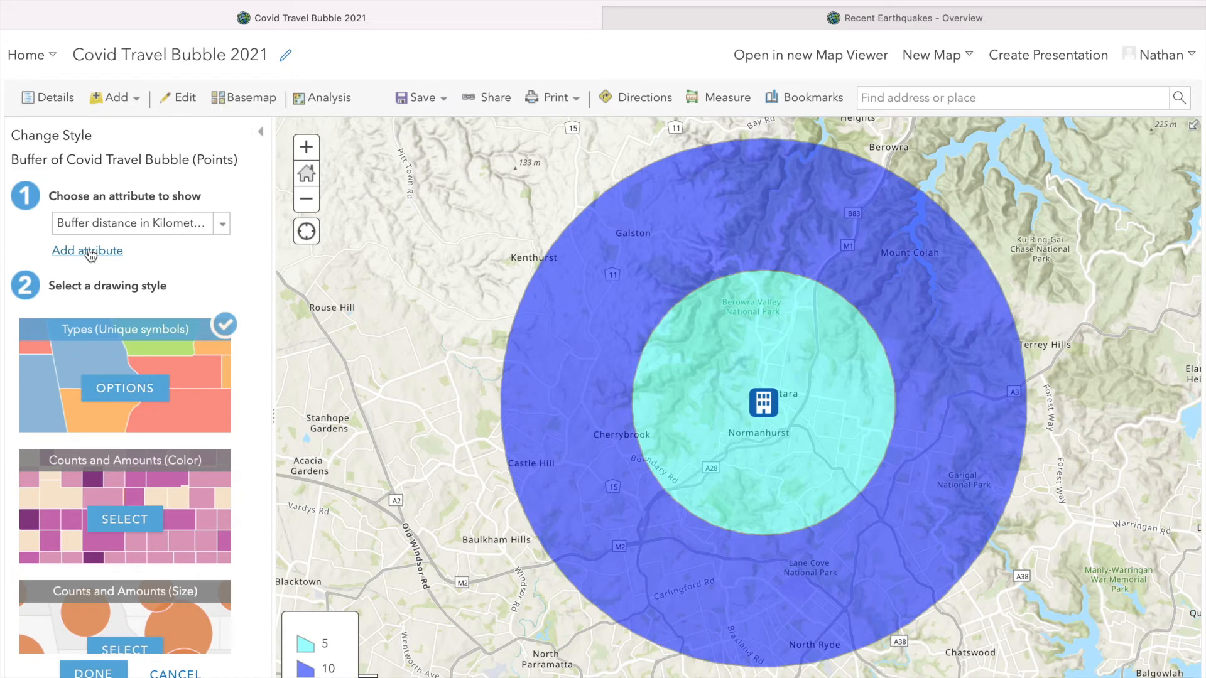
# Try a light red fill for the 5 km buffer in the Types (Unique symbols) style and discard the change
pyautogui.click(125, 389)
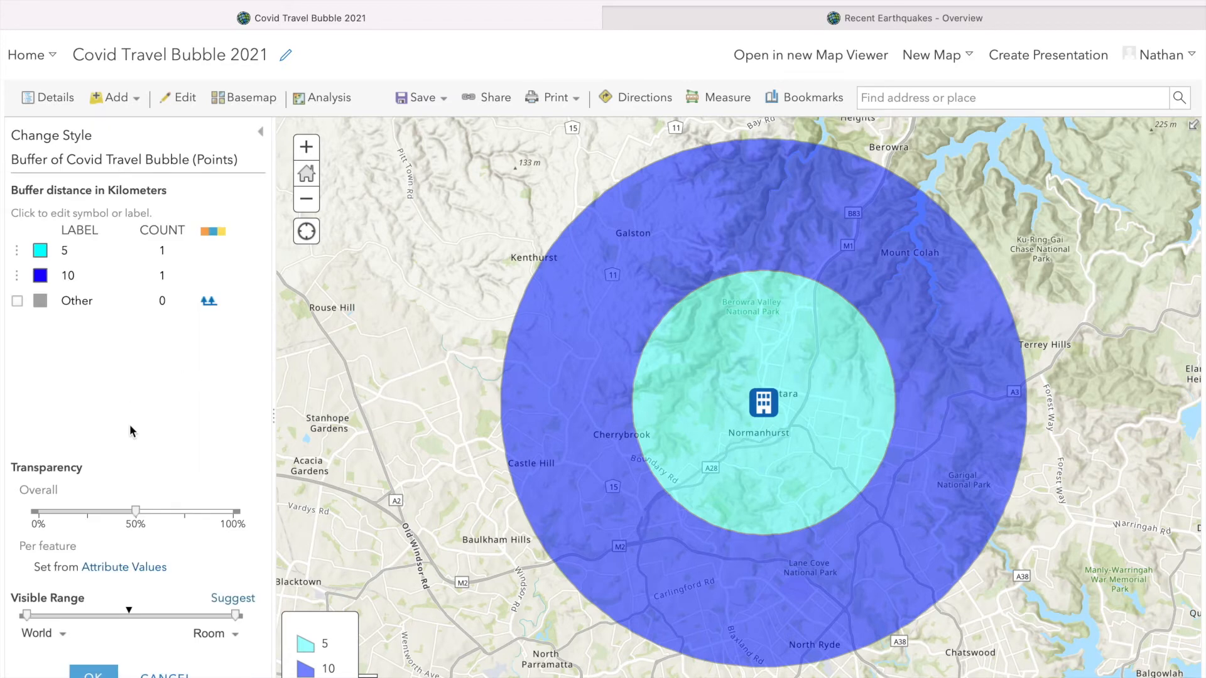
pyautogui.click(41, 251)
pyautogui.click(350, 252)
pyautogui.click(391, 207)
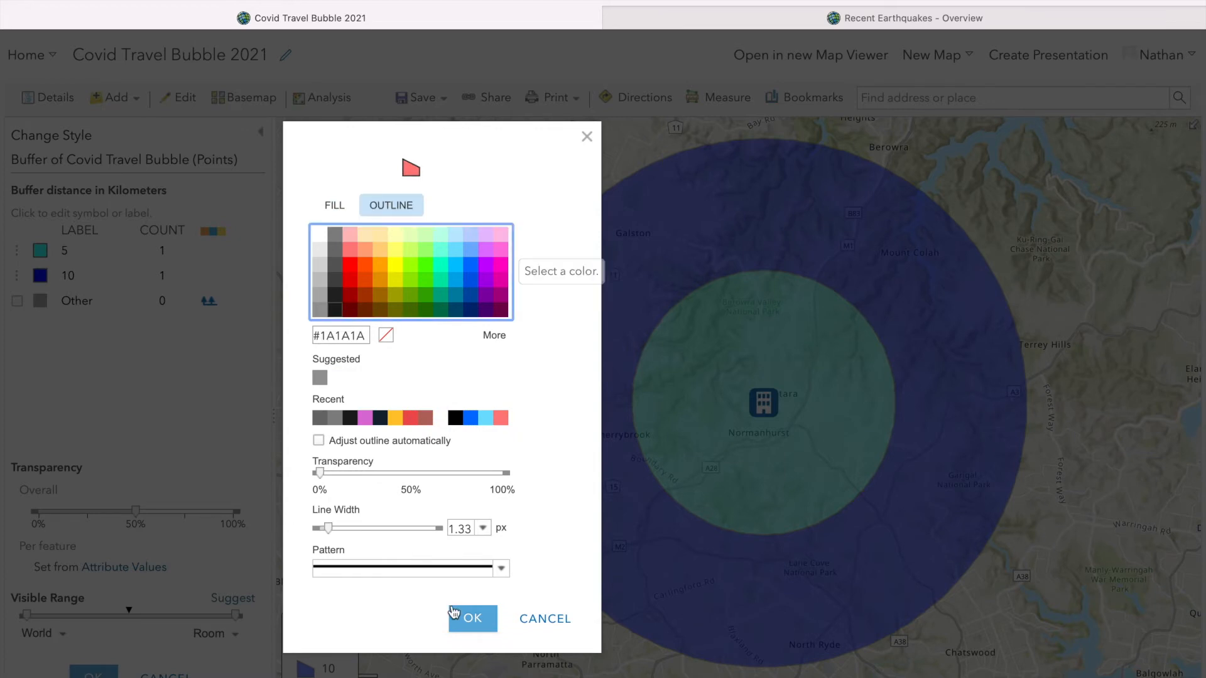
pyautogui.click(472, 619)
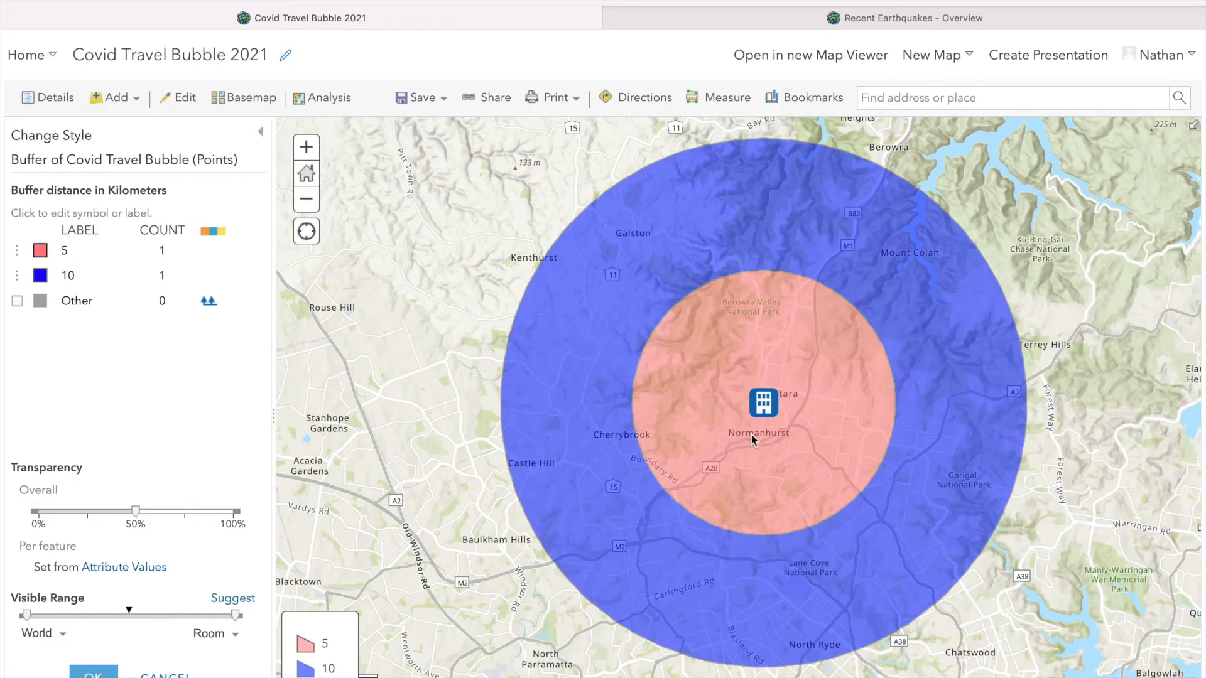
pyautogui.click(168, 675)
# Switch the buffer layer to the Counts and Amounts (Color) drawing style and classify its data
pyautogui.scroll(-1, 119, 458)
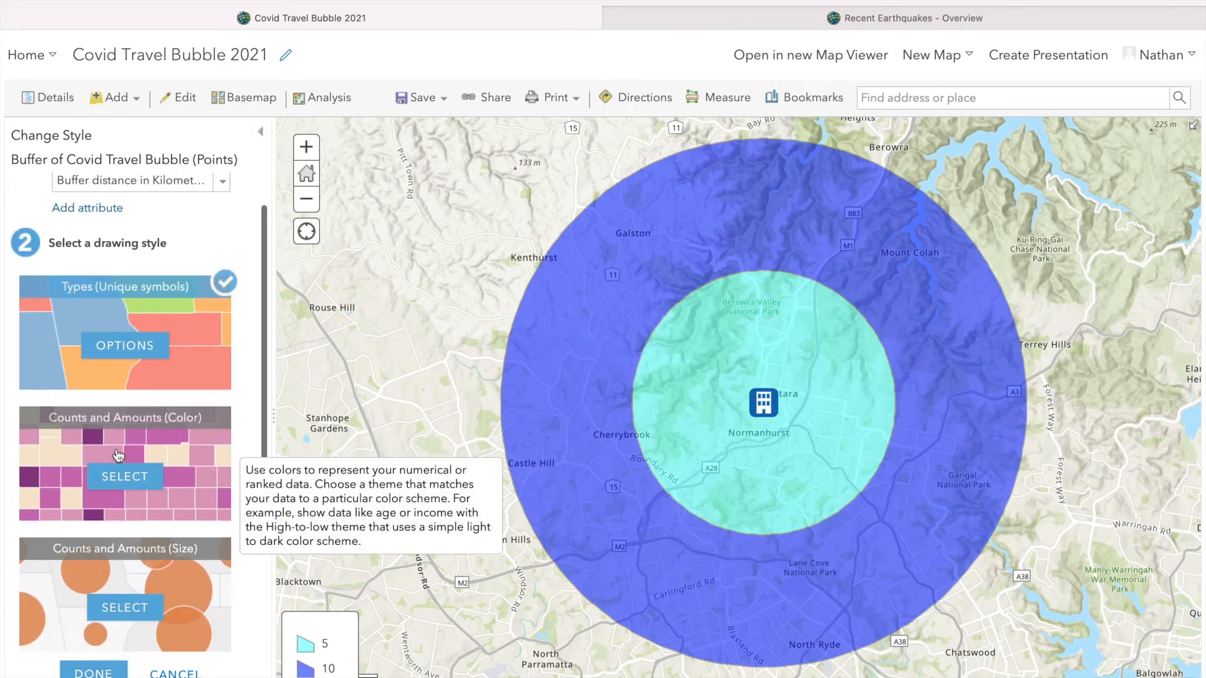
pyautogui.click(133, 480)
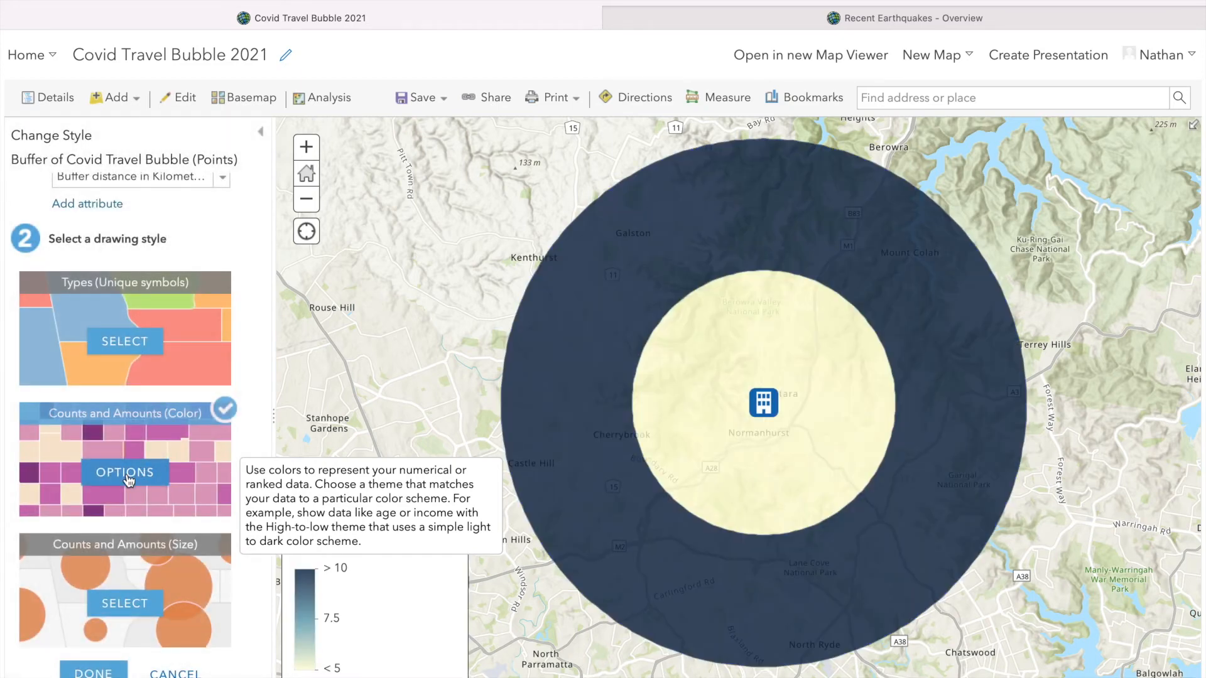
pyautogui.click(128, 479)
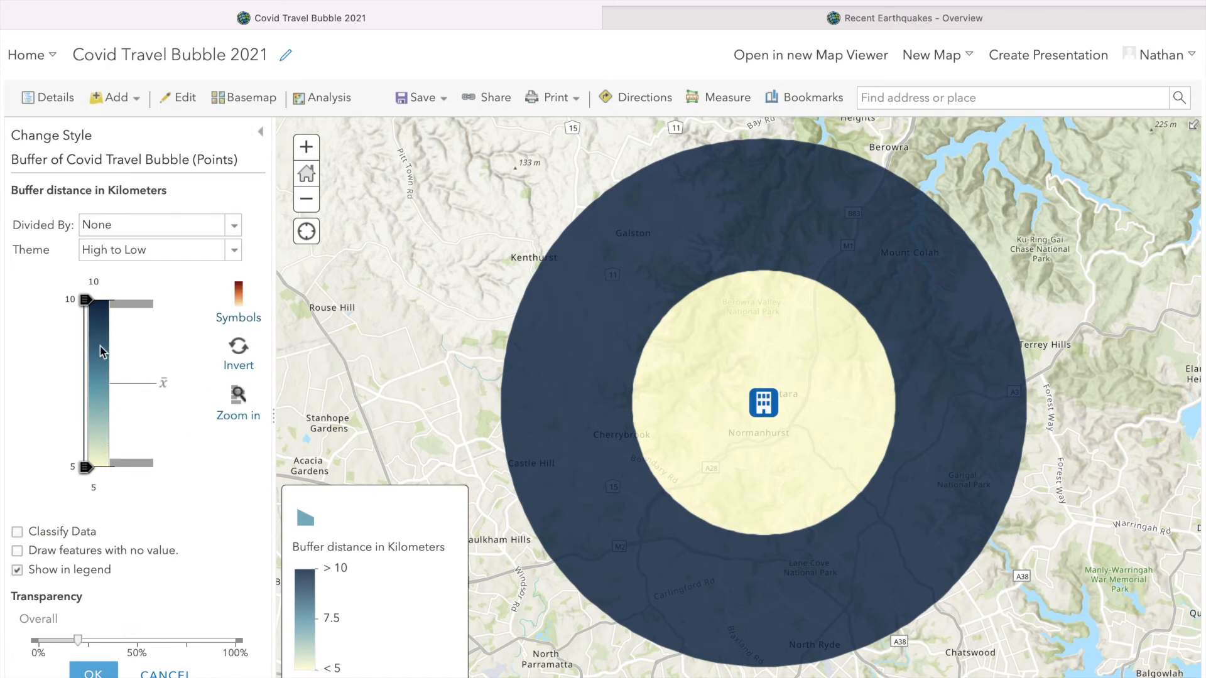
pyautogui.click(17, 532)
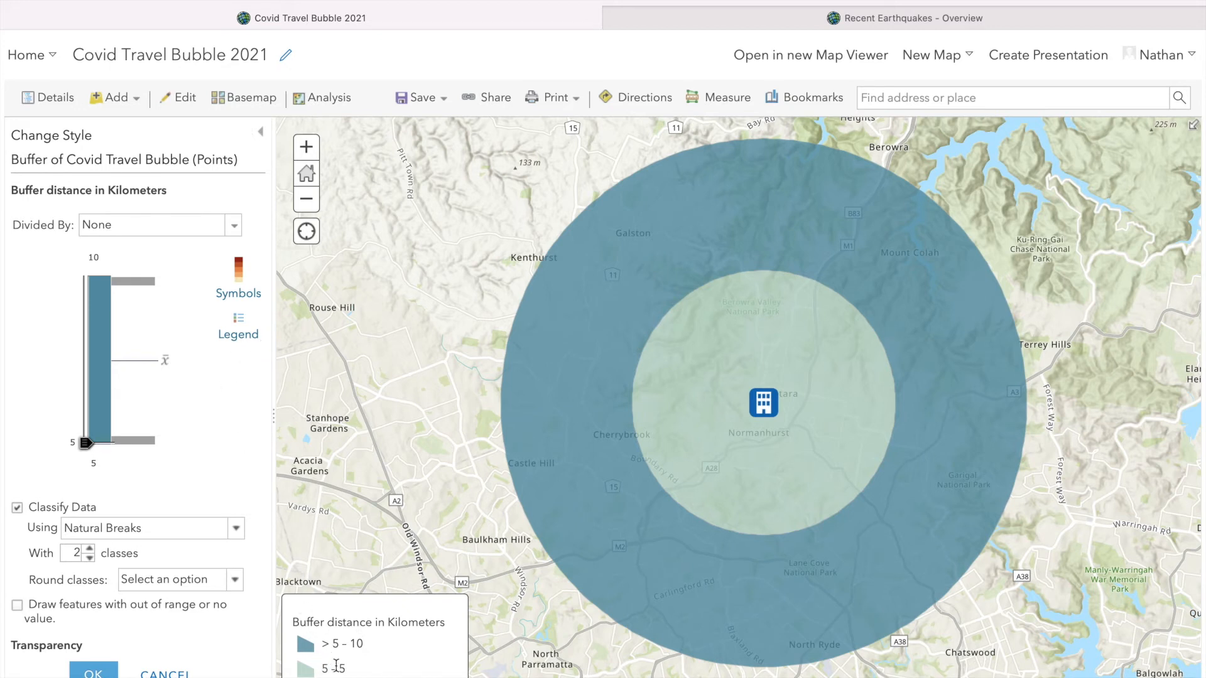
# Change the legend label of the inner buffer class to "0 - 5"
pyautogui.click(241, 327)
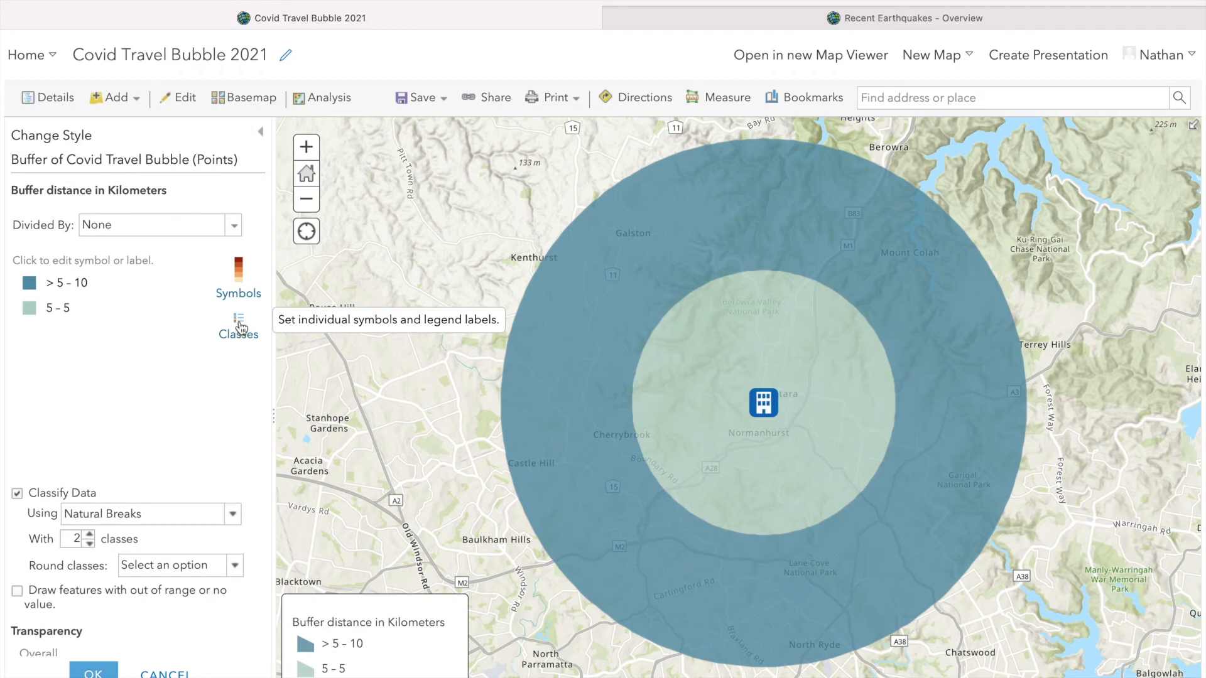
pyautogui.click(240, 327)
pyautogui.click(241, 326)
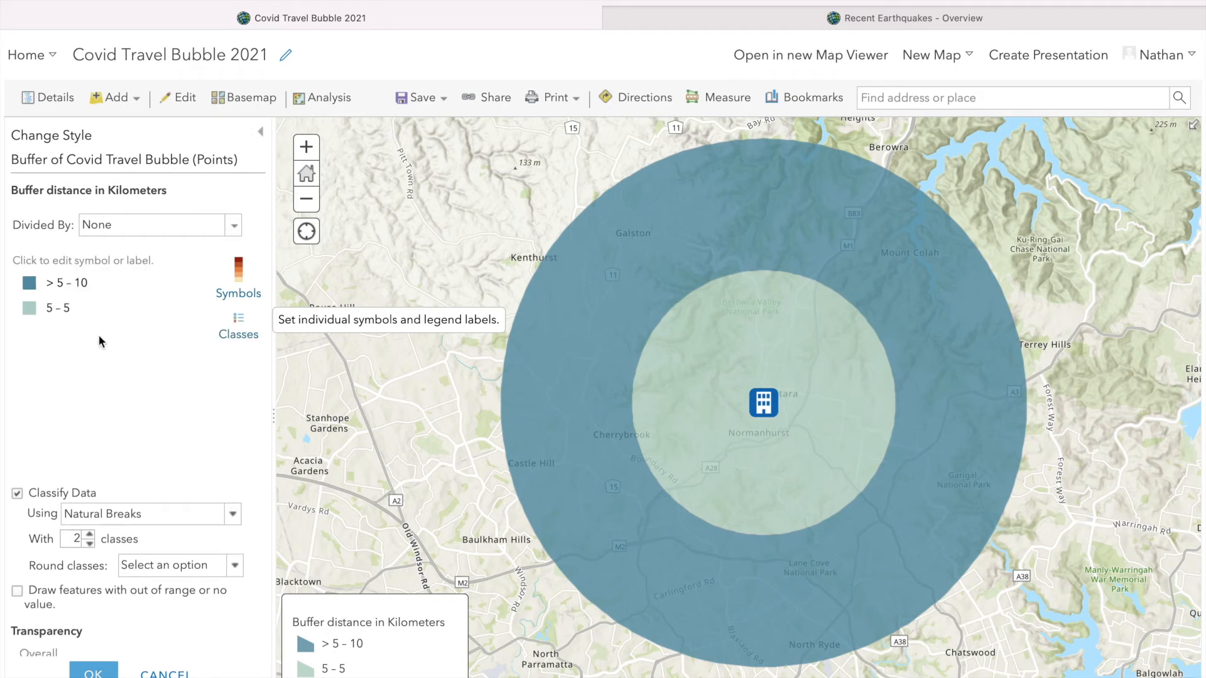
pyautogui.click(58, 312)
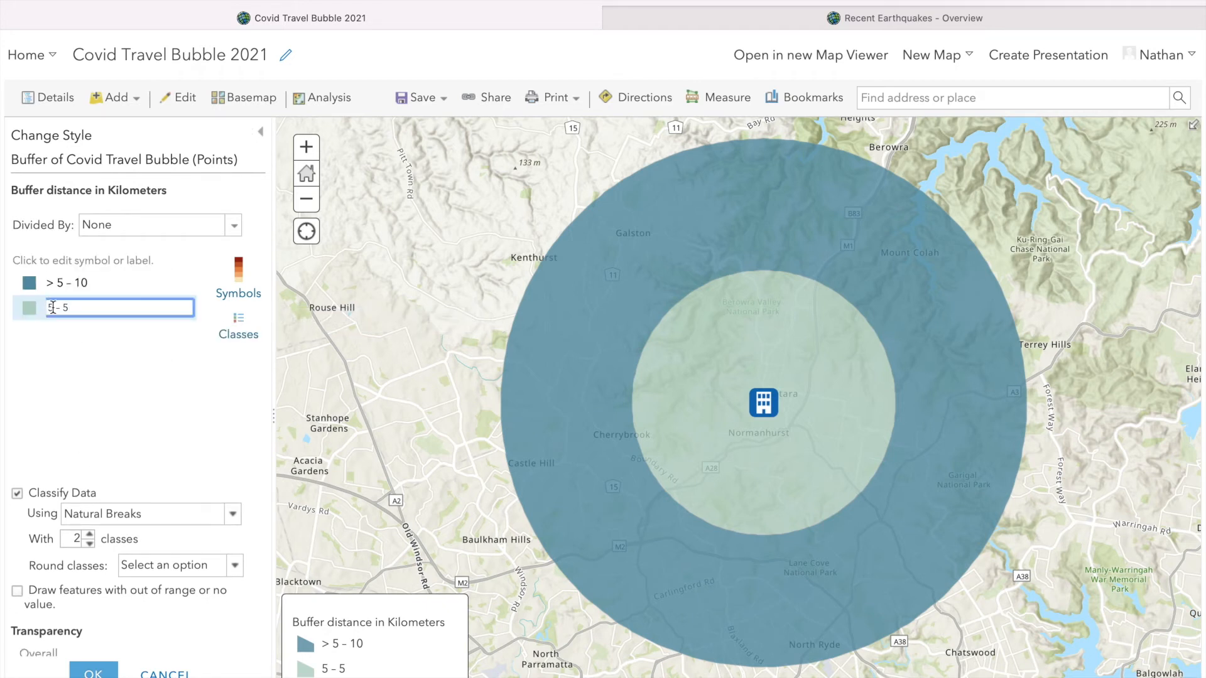
pyautogui.press('BackSpace')
pyautogui.write('0')
pyautogui.click(112, 376)
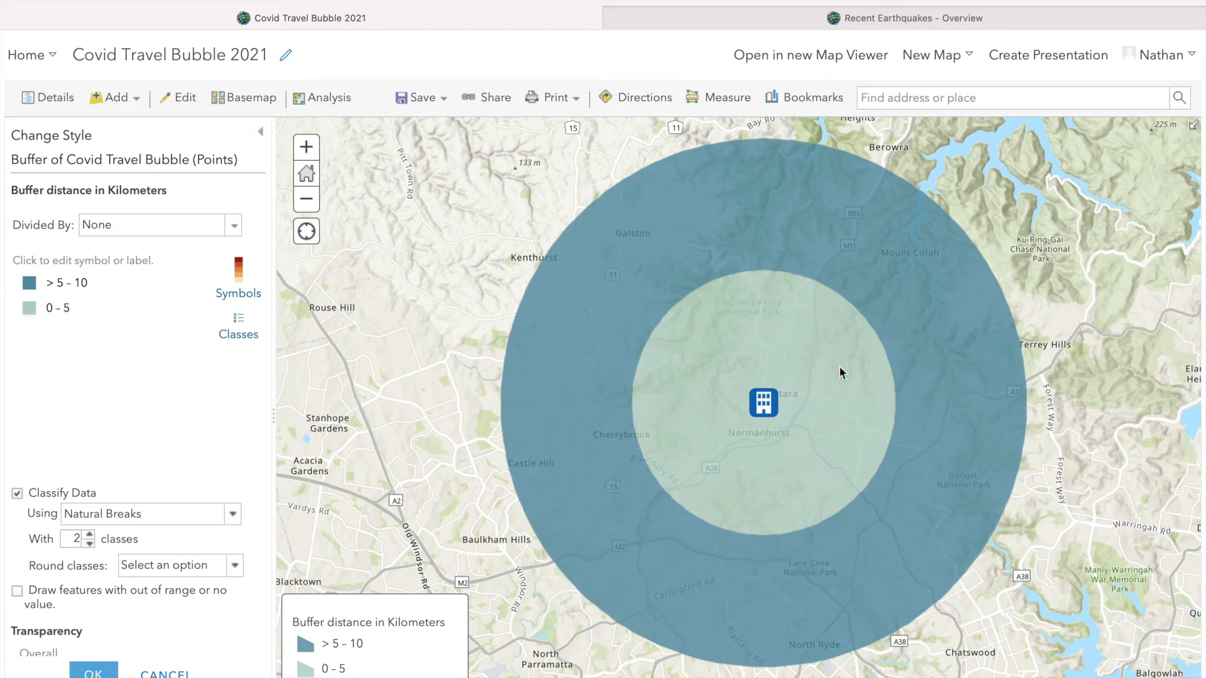
# Apply the green to pale turquoise color ramp to the buffer classes and set the fill transparency to about 50%
pyautogui.click(238, 269)
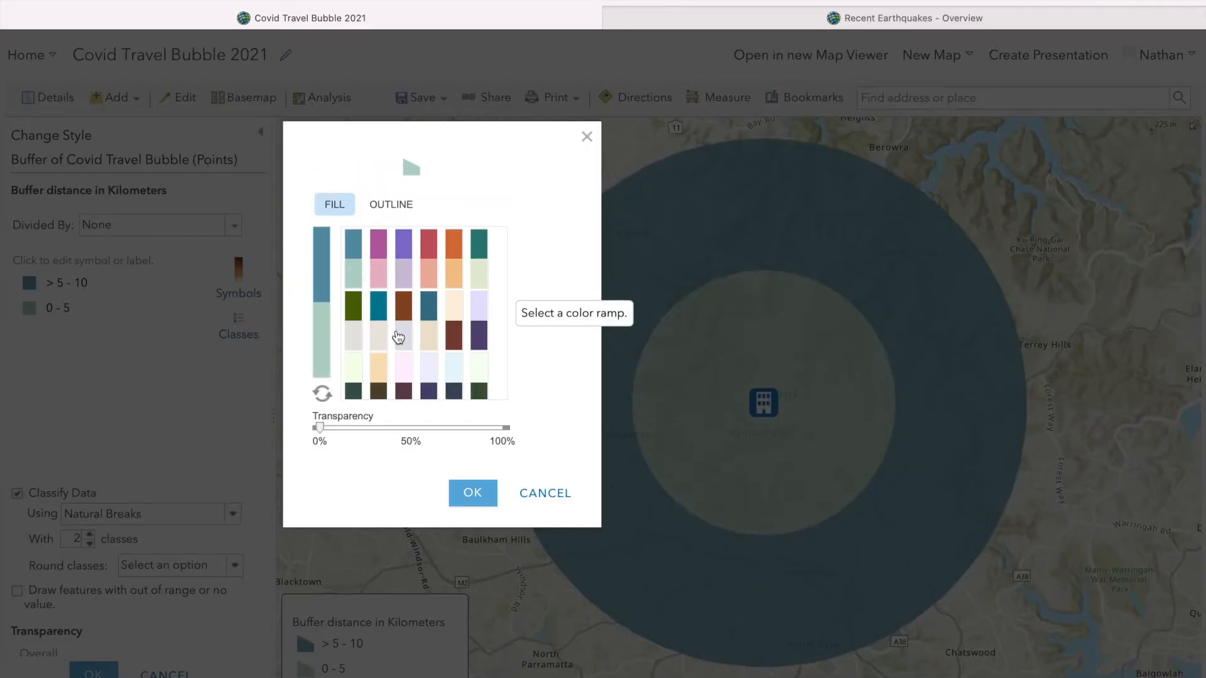
pyautogui.scroll(-5, 399, 337)
pyautogui.scroll(-3, 478, 323)
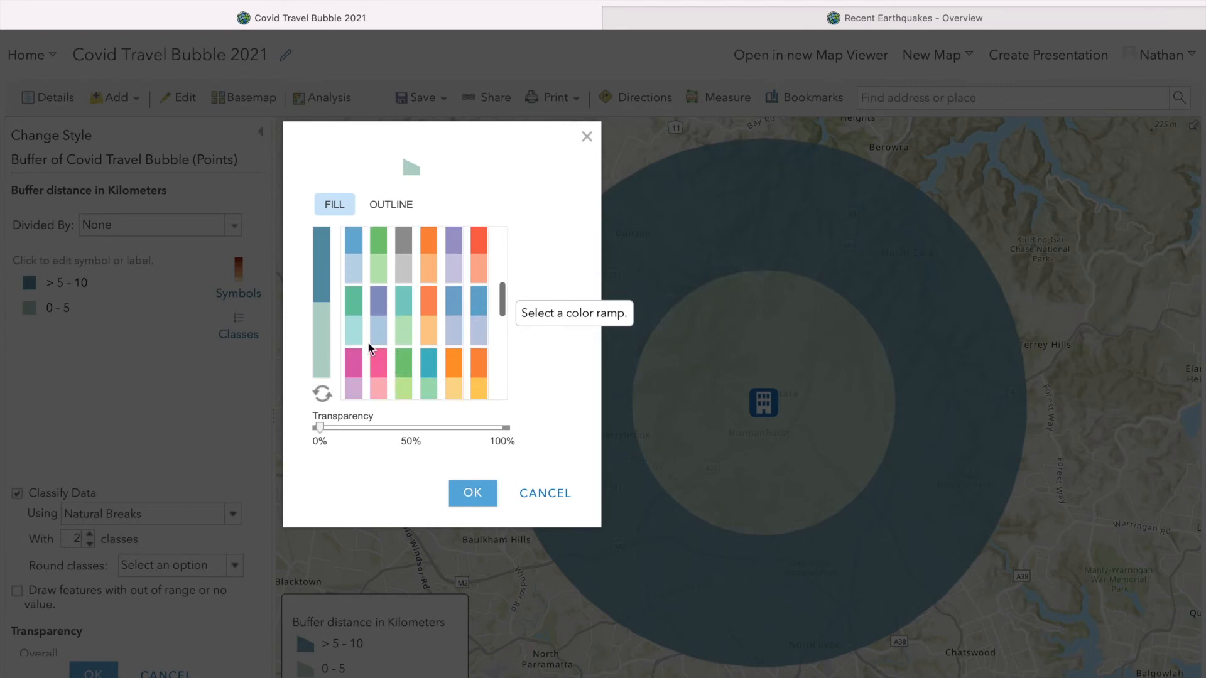
pyautogui.click(353, 315)
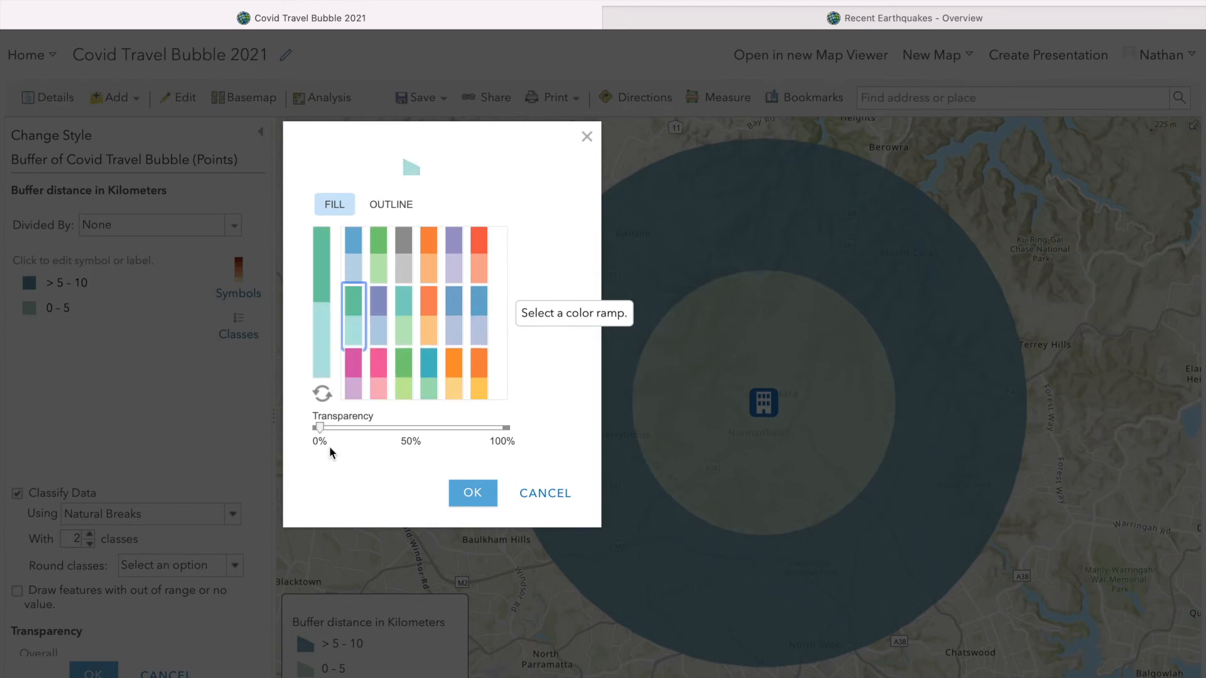
pyautogui.moveTo(319, 428); pyautogui.dragTo(409, 430)
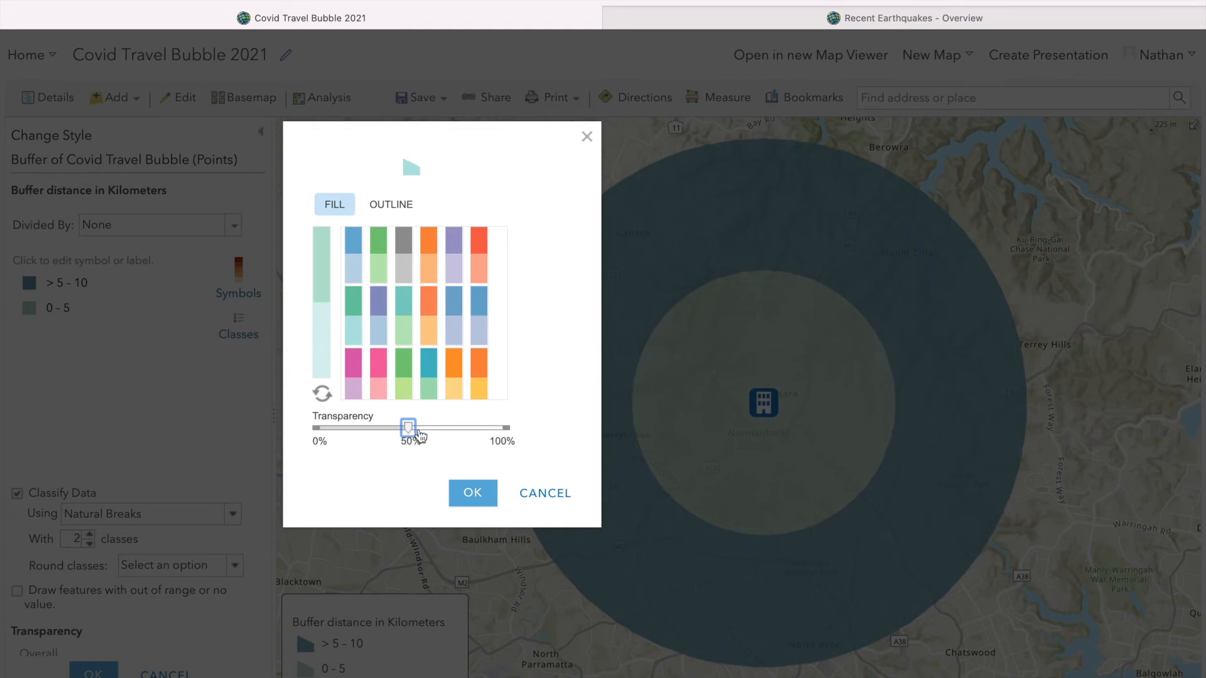
# Give the buffers a #1A1A1A outline with 0% transparency, no automatic adjustment and a 3 px line width, and finish the layer styling
pyautogui.click(394, 205)
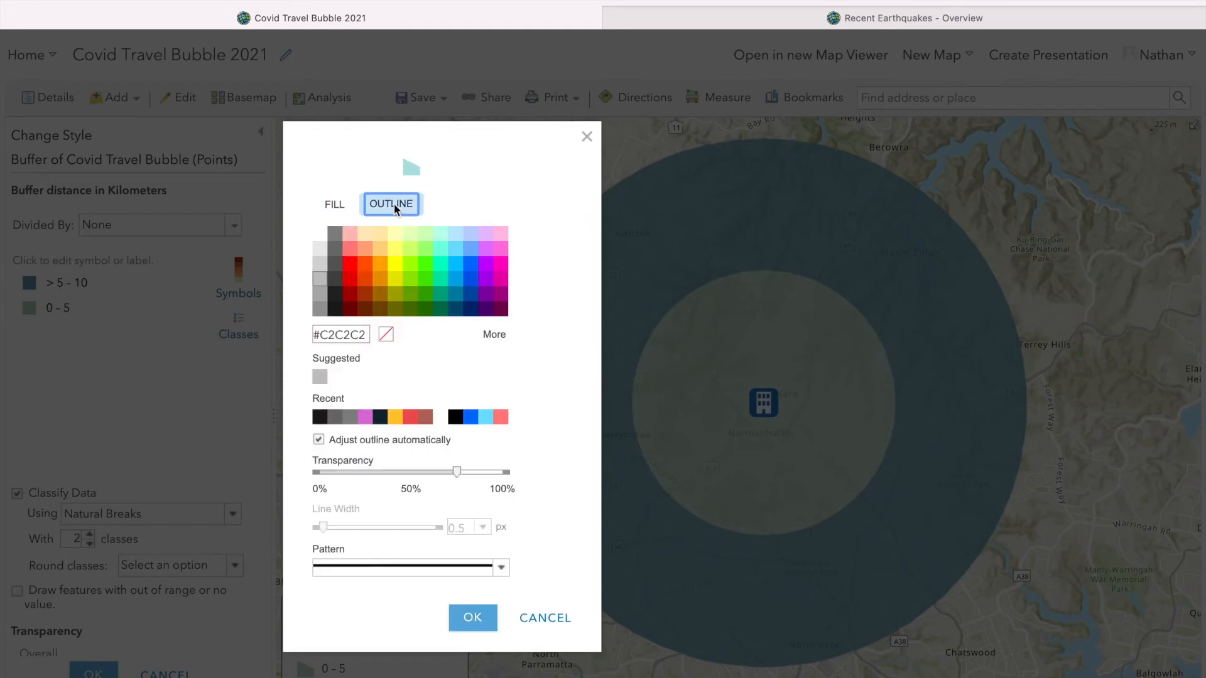
pyautogui.click(338, 310)
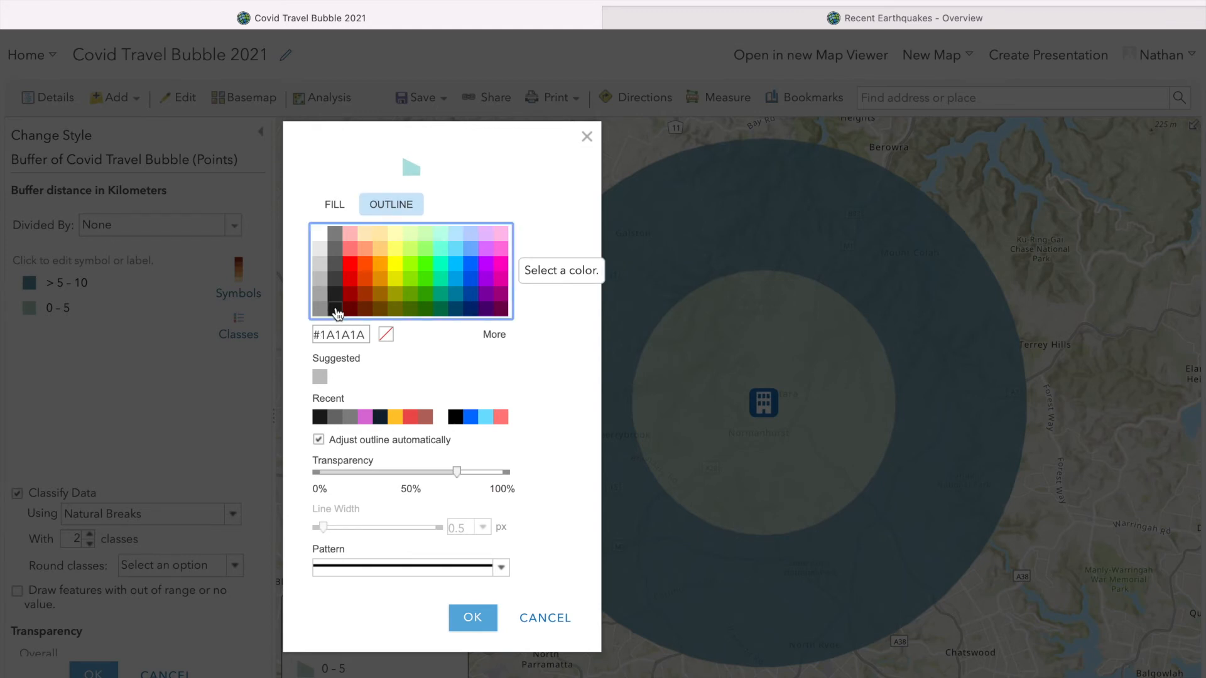
pyautogui.moveTo(458, 472); pyautogui.dragTo(319, 476)
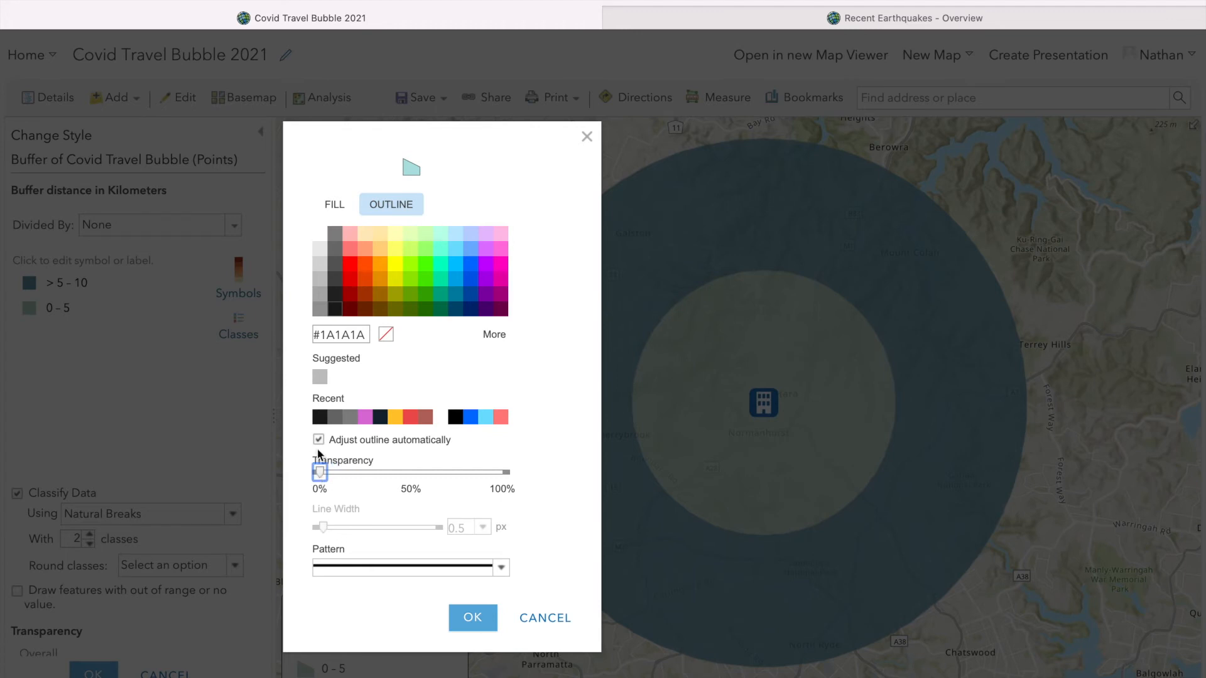
pyautogui.click(318, 441)
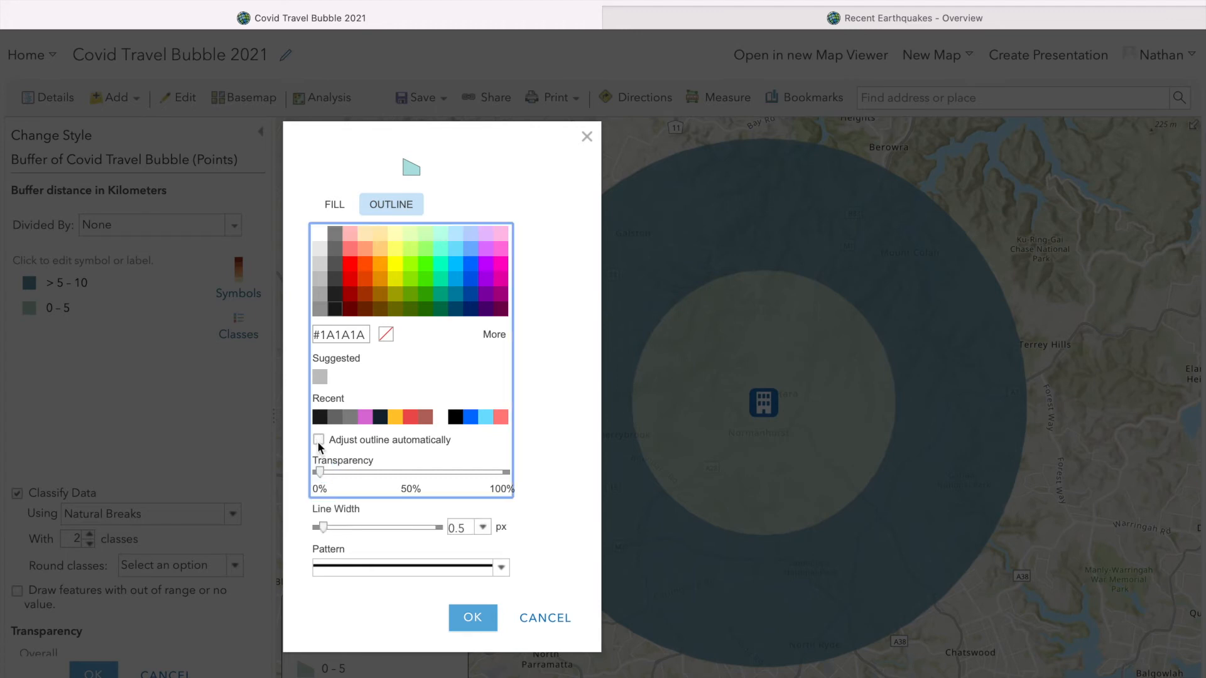
pyautogui.click(326, 529)
pyautogui.moveTo(327, 531); pyautogui.dragTo(339, 534)
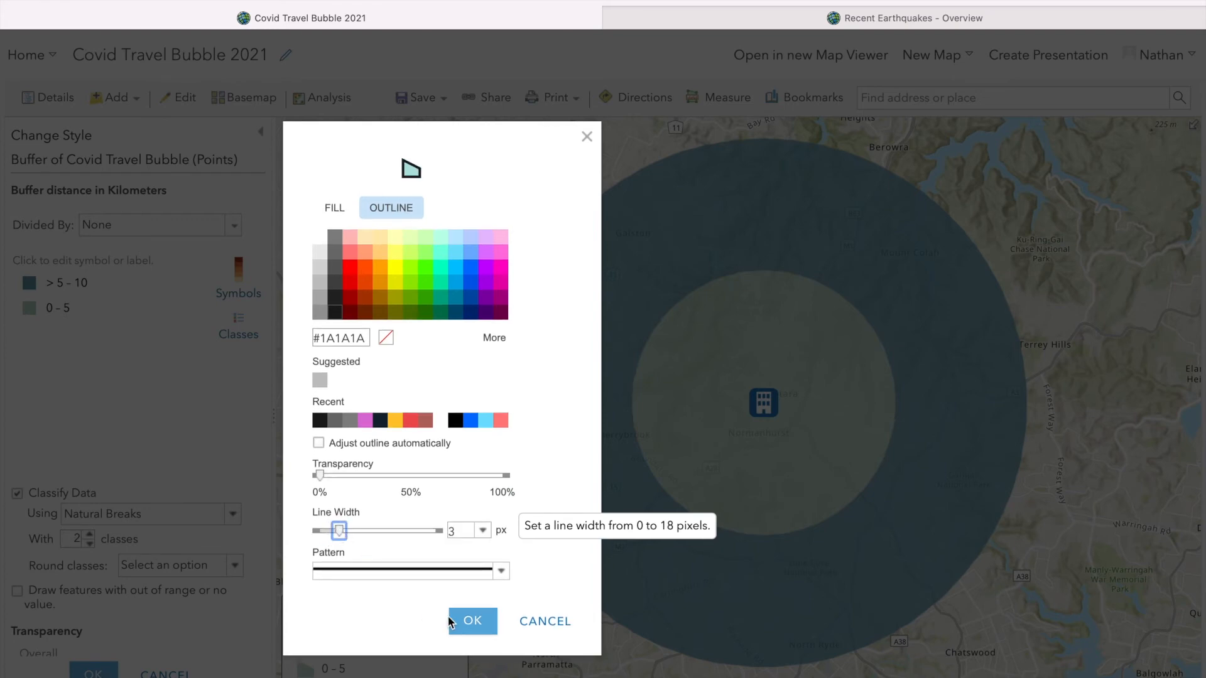
pyautogui.click(473, 628)
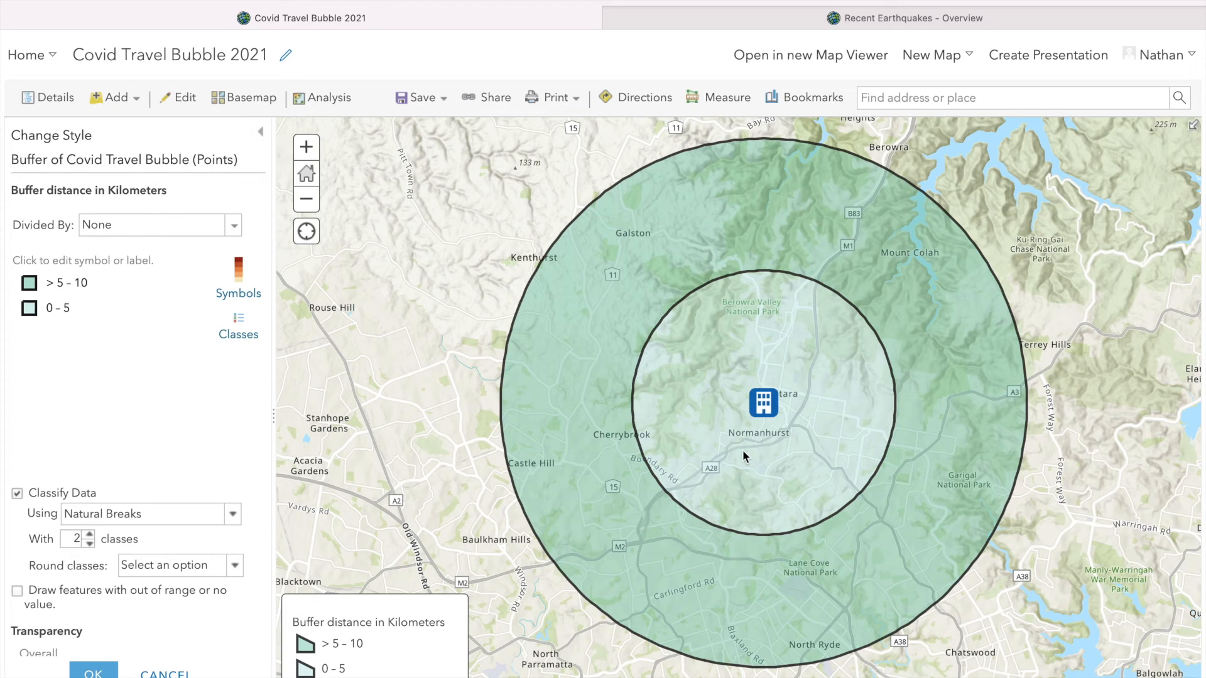
pyautogui.scroll(-5, 164, 451)
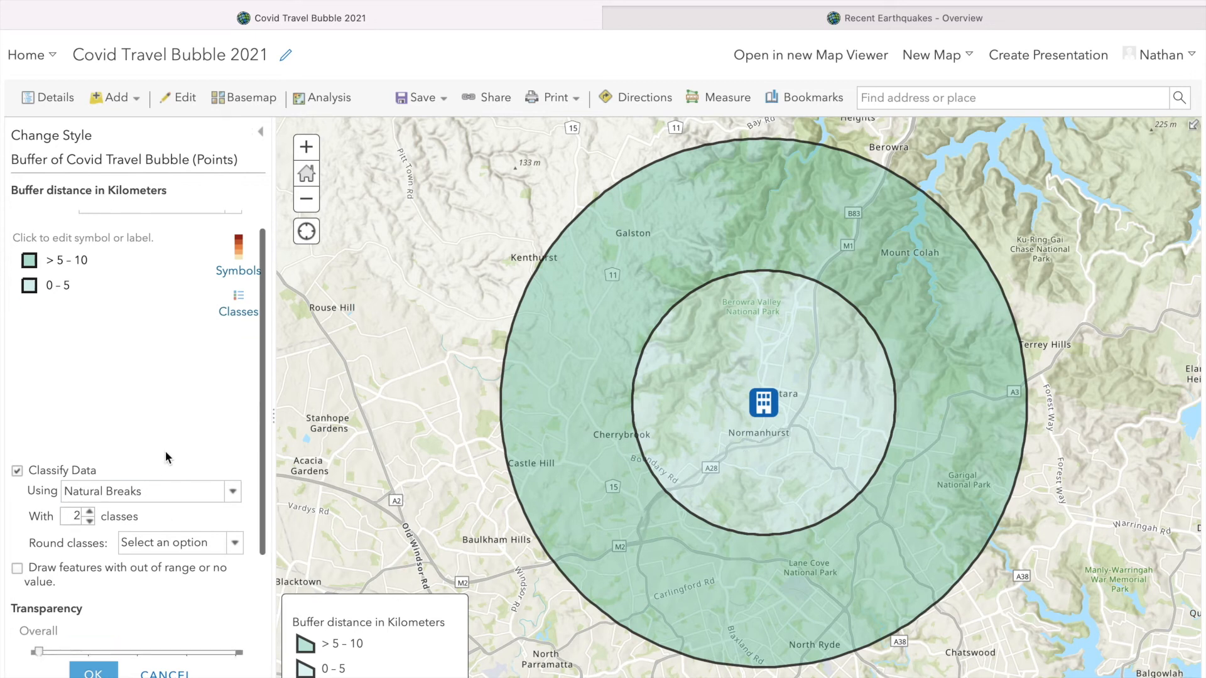
pyautogui.click(96, 673)
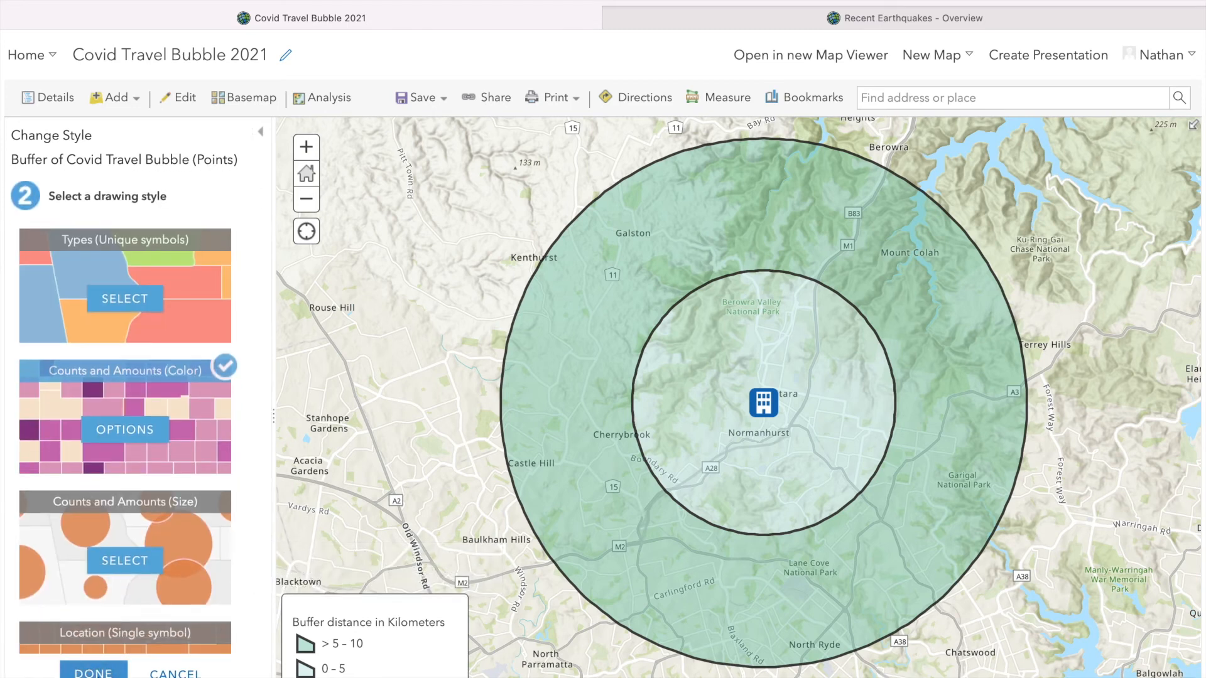
pyautogui.click(94, 673)
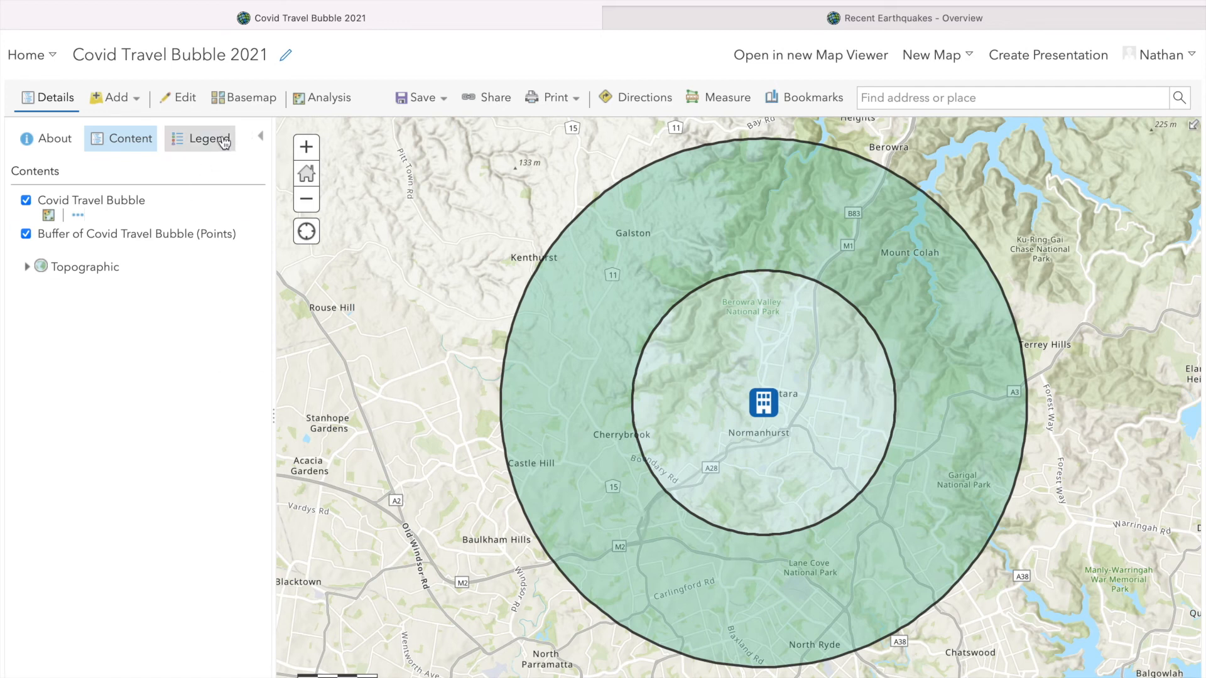
# Try the Dark Gray Canvas and Imagery Hybrid basemaps, and return the map to the Topographic basemap
pyautogui.click(242, 103)
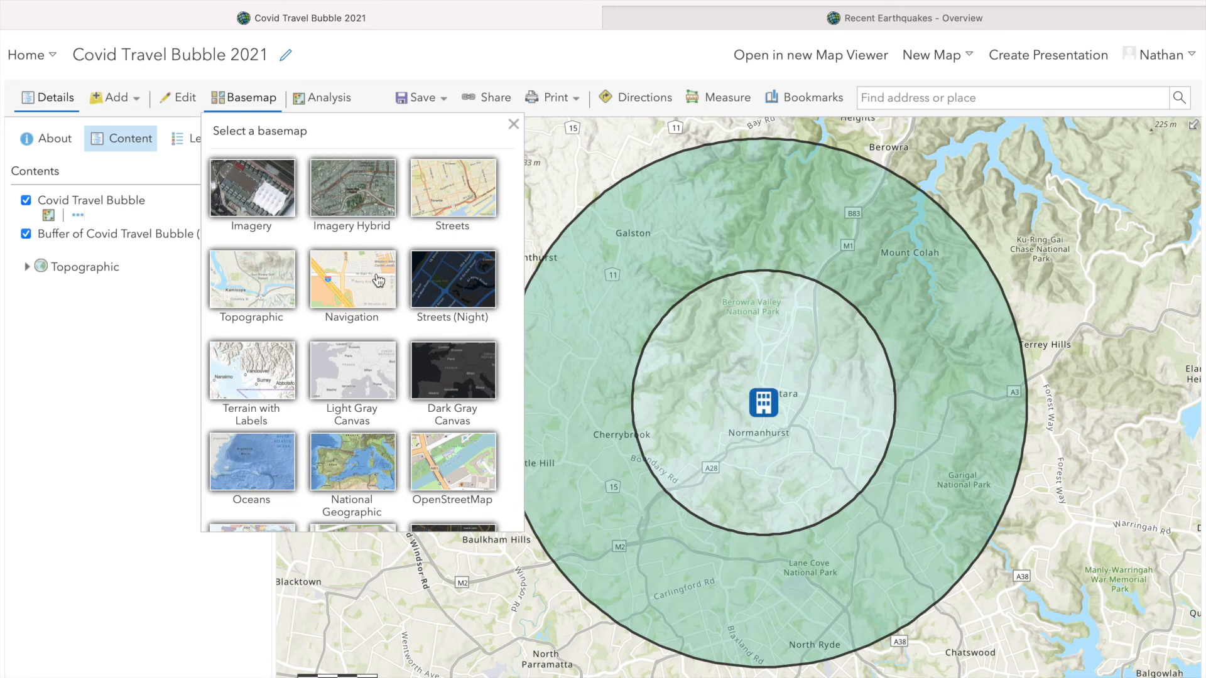
pyautogui.click(456, 381)
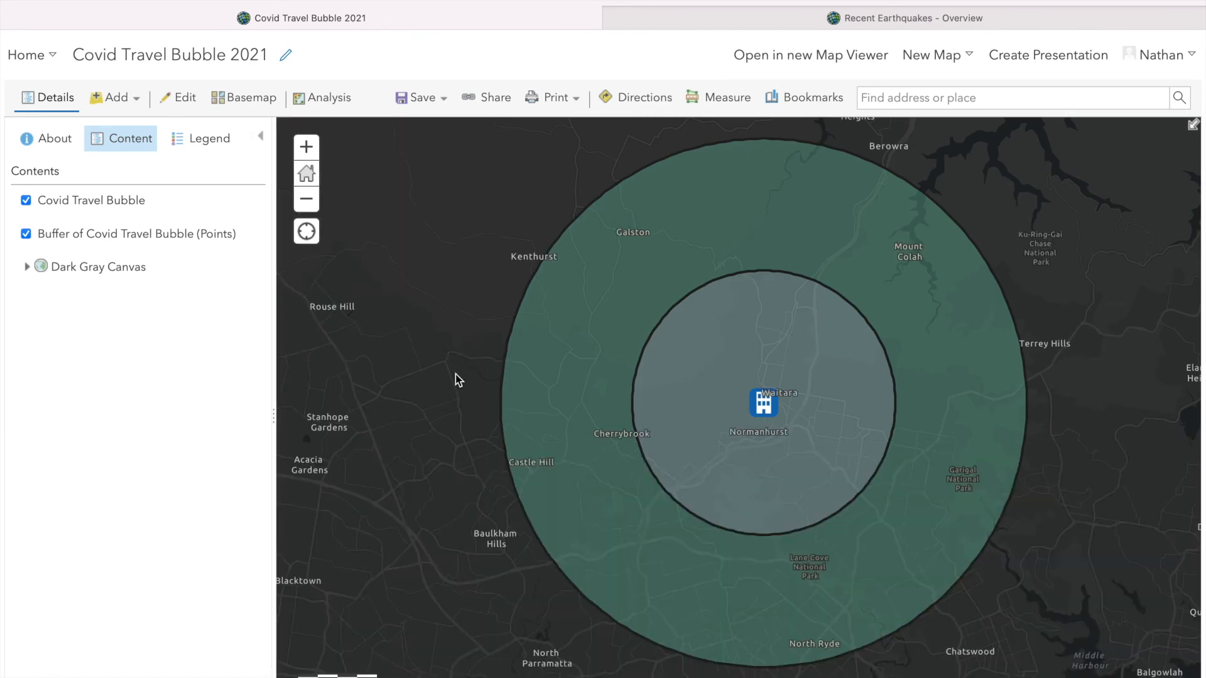
pyautogui.click(248, 99)
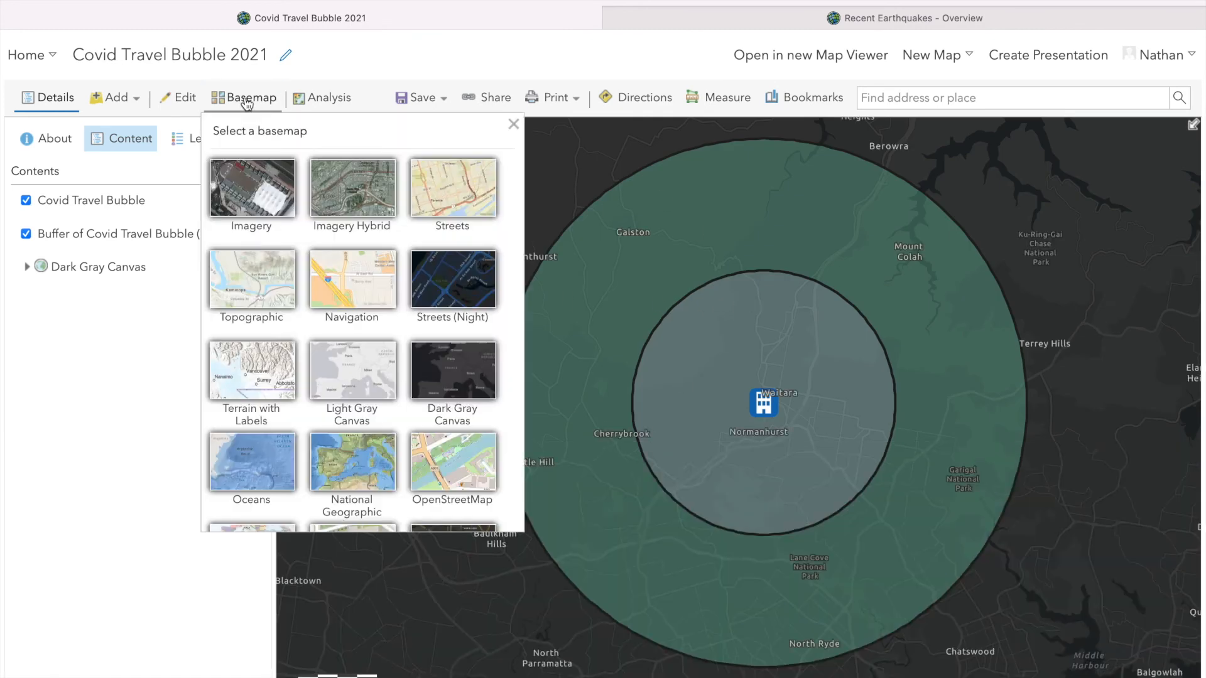
pyautogui.click(362, 198)
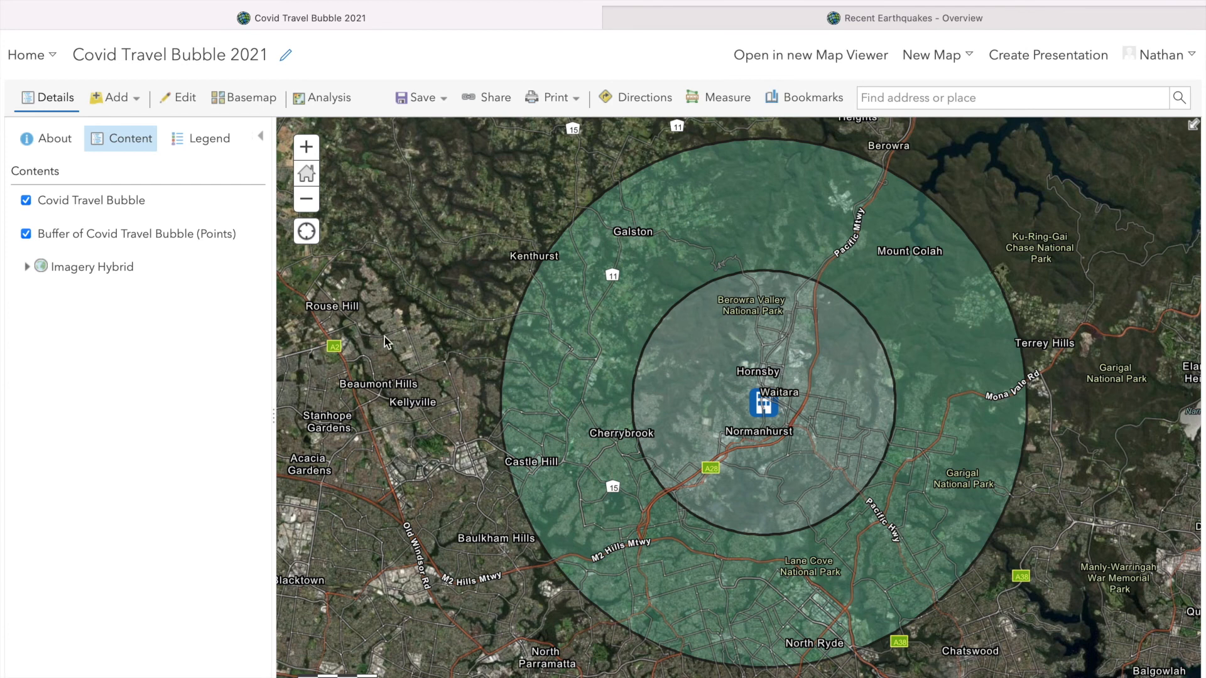
pyautogui.click(252, 101)
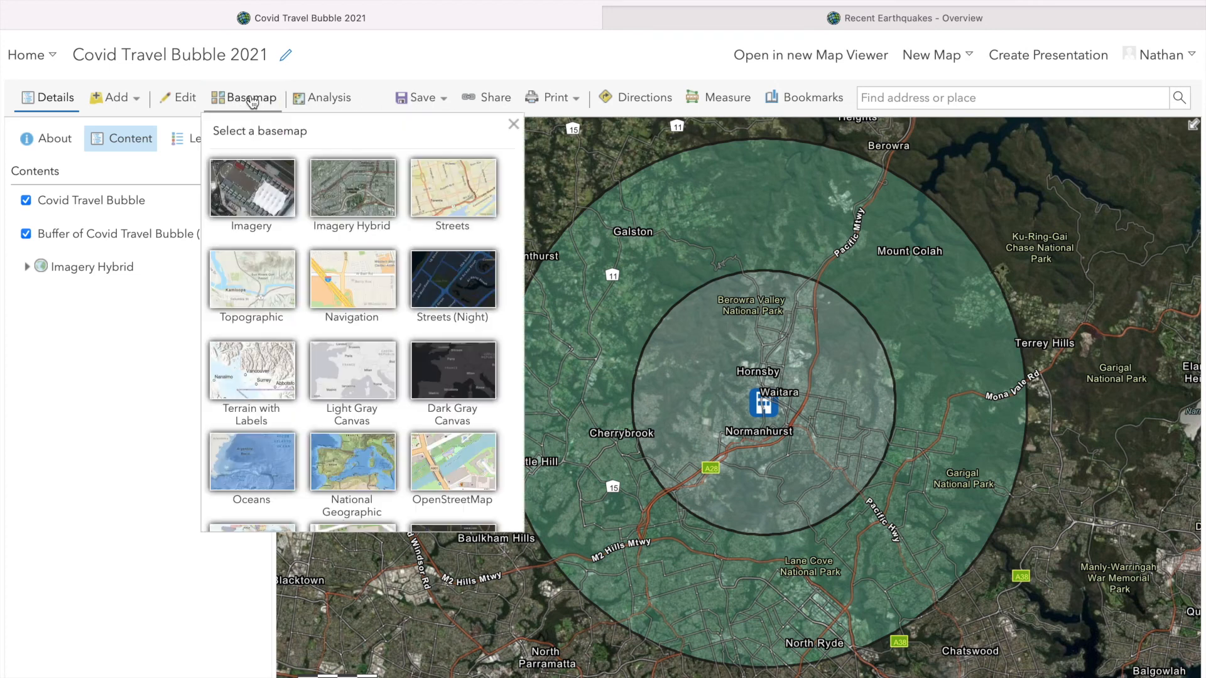
pyautogui.click(258, 291)
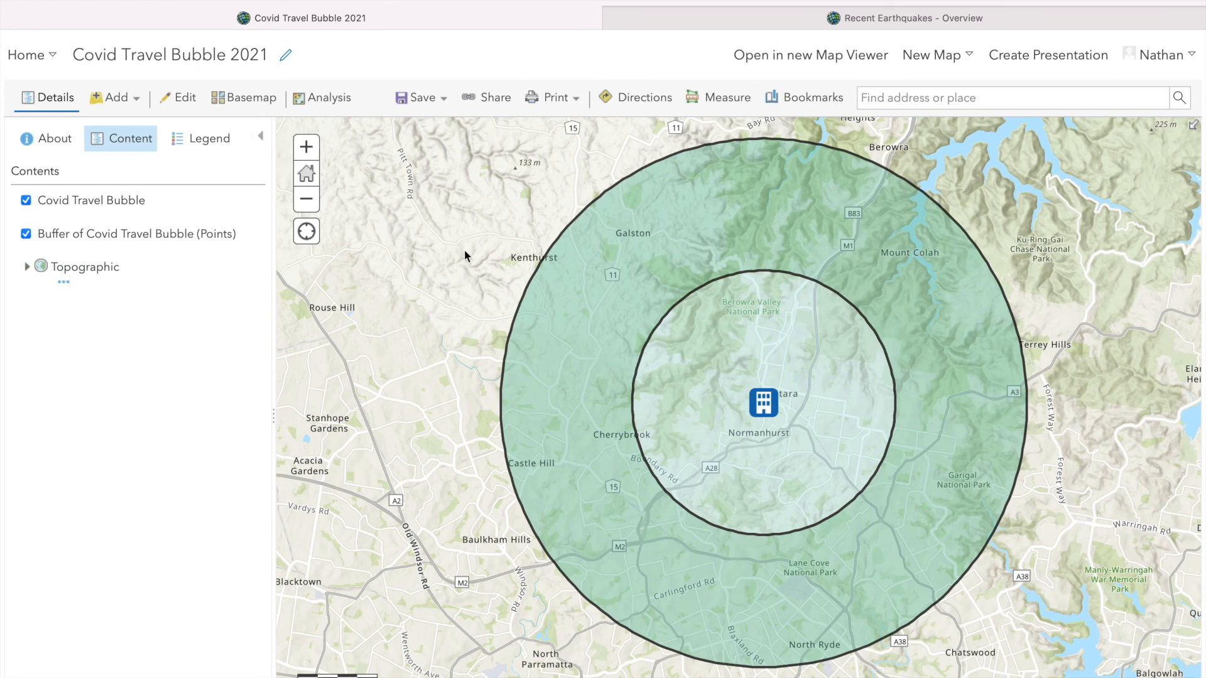
# Save a copy of the map titled "Covid Travel Bubble 2021 NJD" in the default folder
pyautogui.click(421, 106)
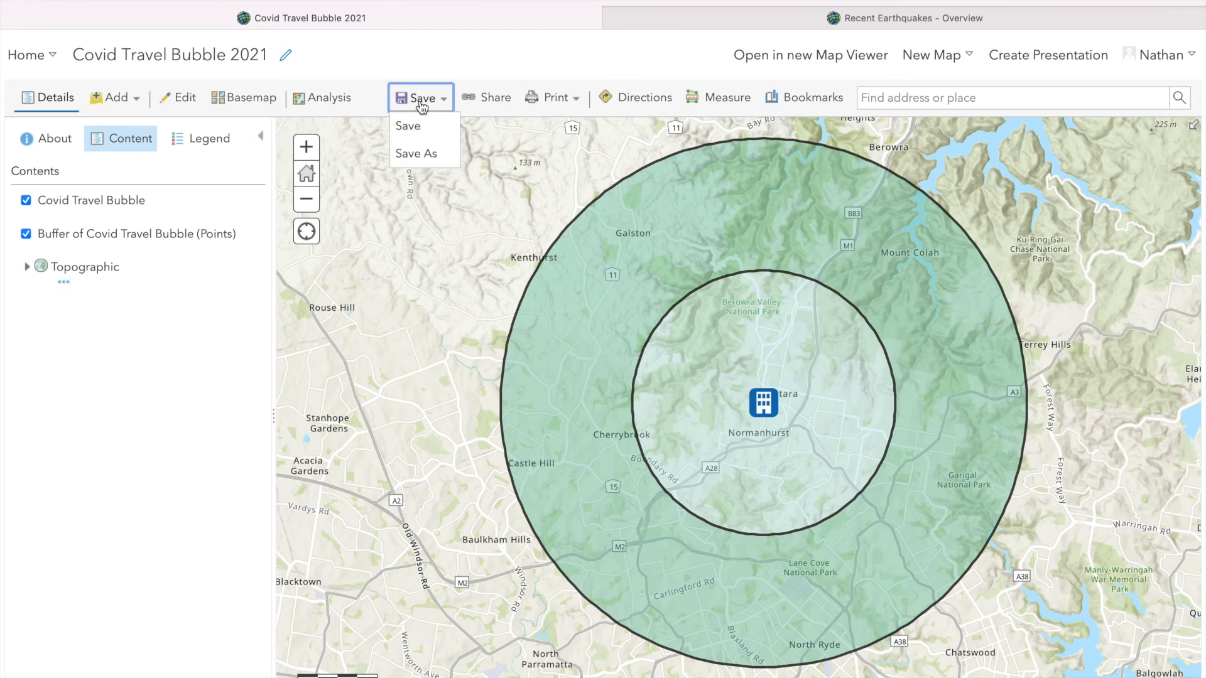
pyautogui.click(417, 156)
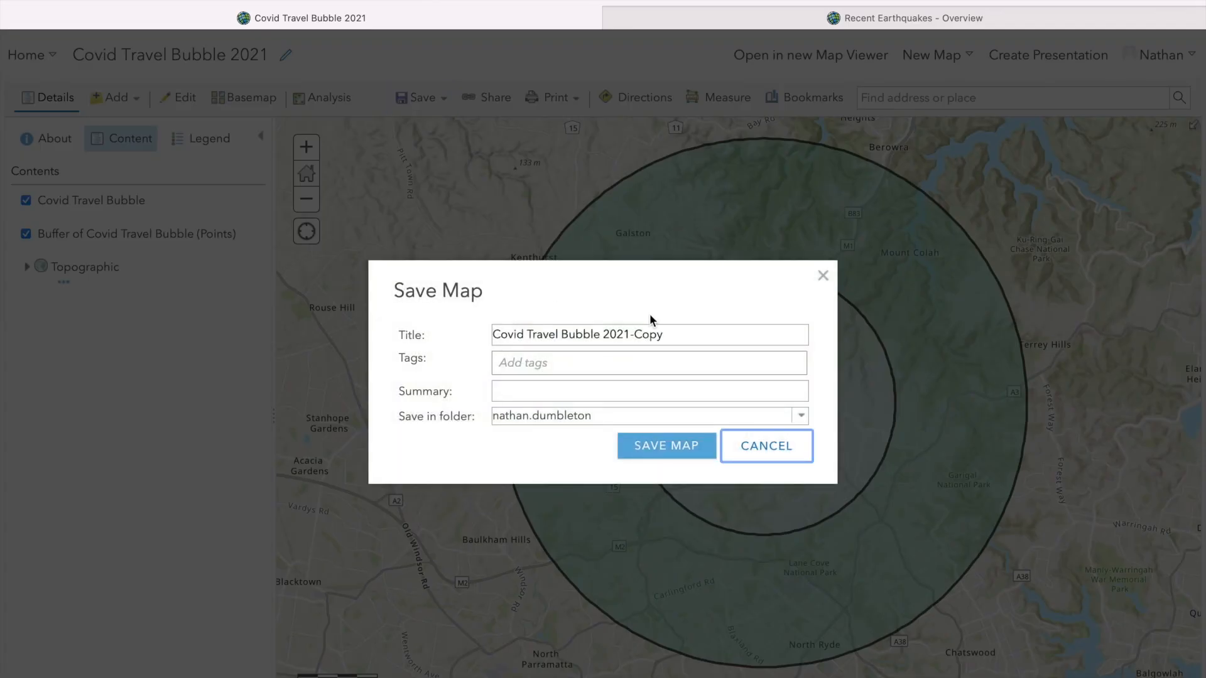
pyautogui.click(676, 333)
pyautogui.press('BackSpace')
pyautogui.press('BackSpace')
pyautogui.press('BackSpace')
pyautogui.press('BackSpace')
pyautogui.press('BackSpace')
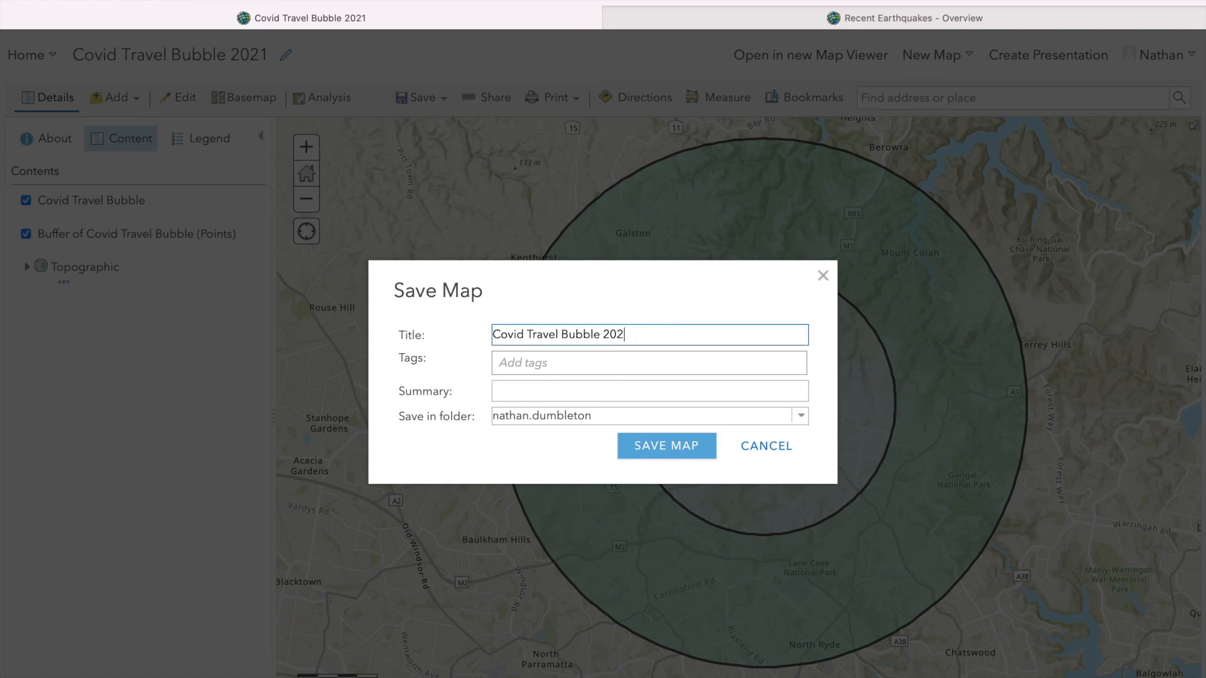
pyautogui.write('NJD')
pyautogui.click(668, 447)
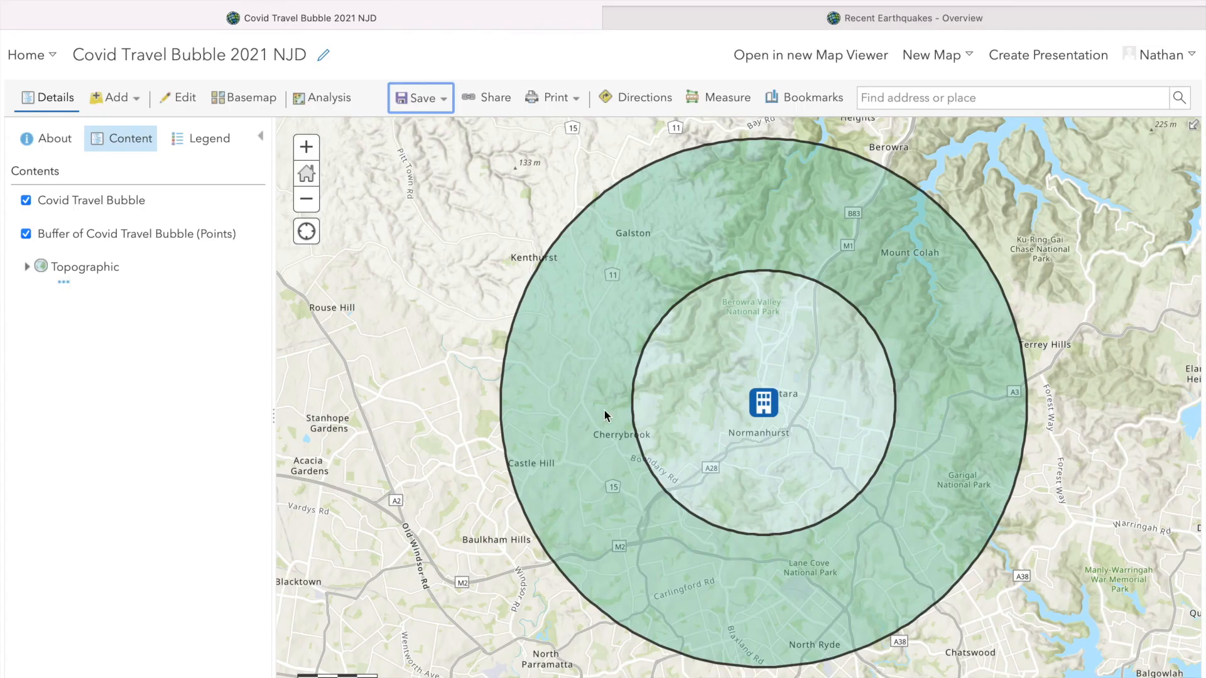
# Review who can view the map and its link in the sharing options, and leave them unchanged
pyautogui.click(492, 111)
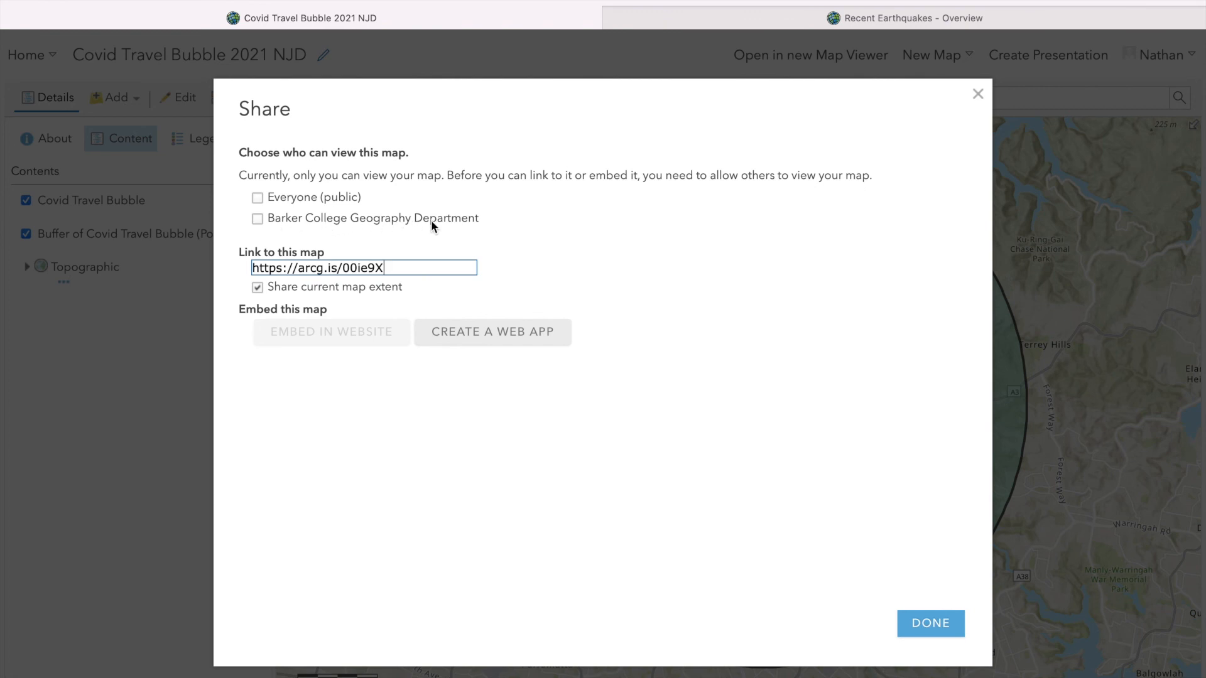
pyautogui.click(978, 94)
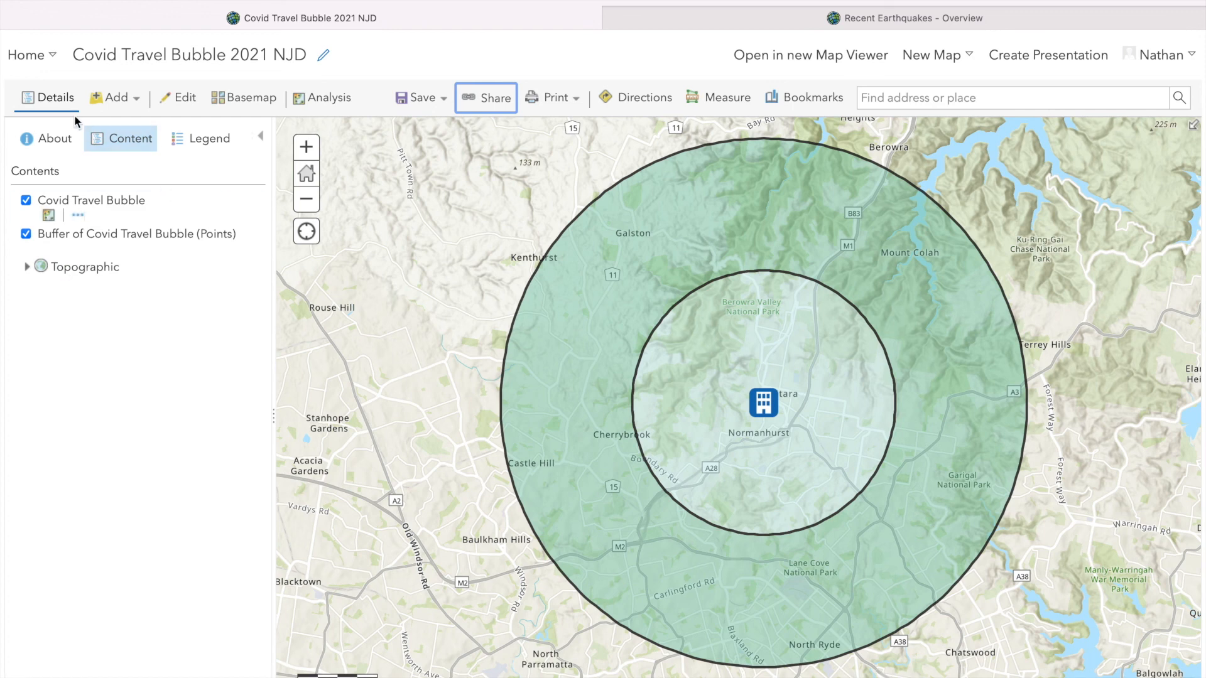
# Find "Covid Travel Bubble 2021 NJD" in the organization's gallery and bring up its available item actions
pyautogui.click(41, 60)
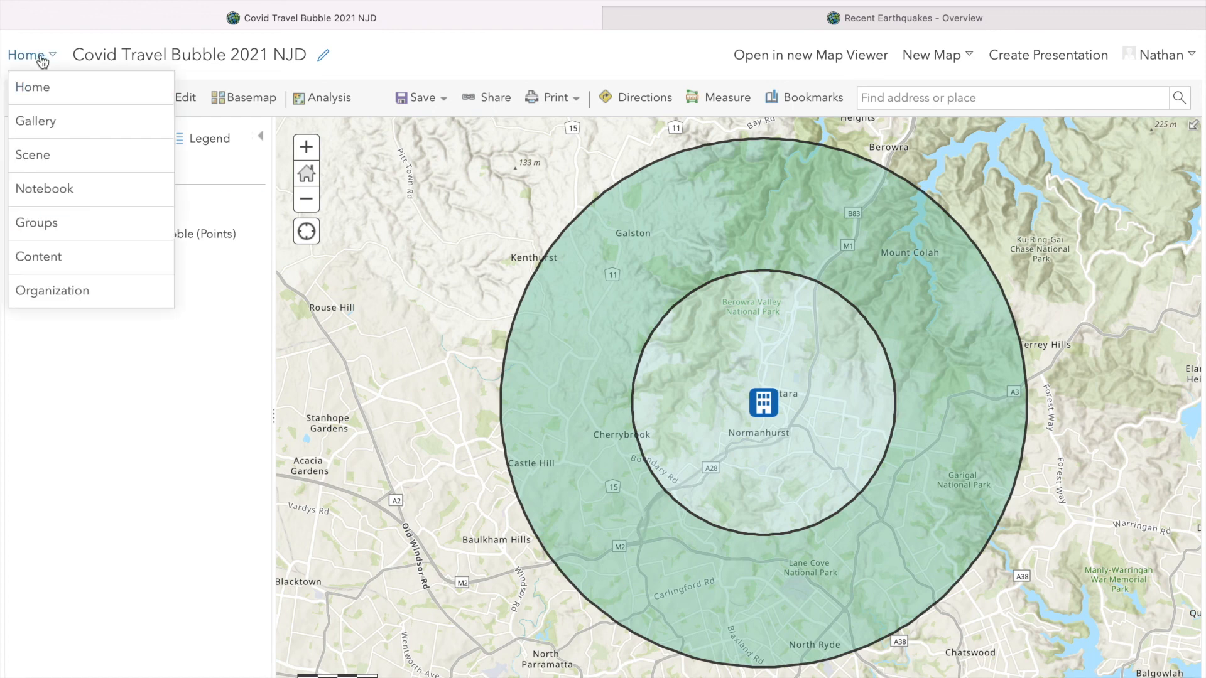
pyautogui.click(49, 124)
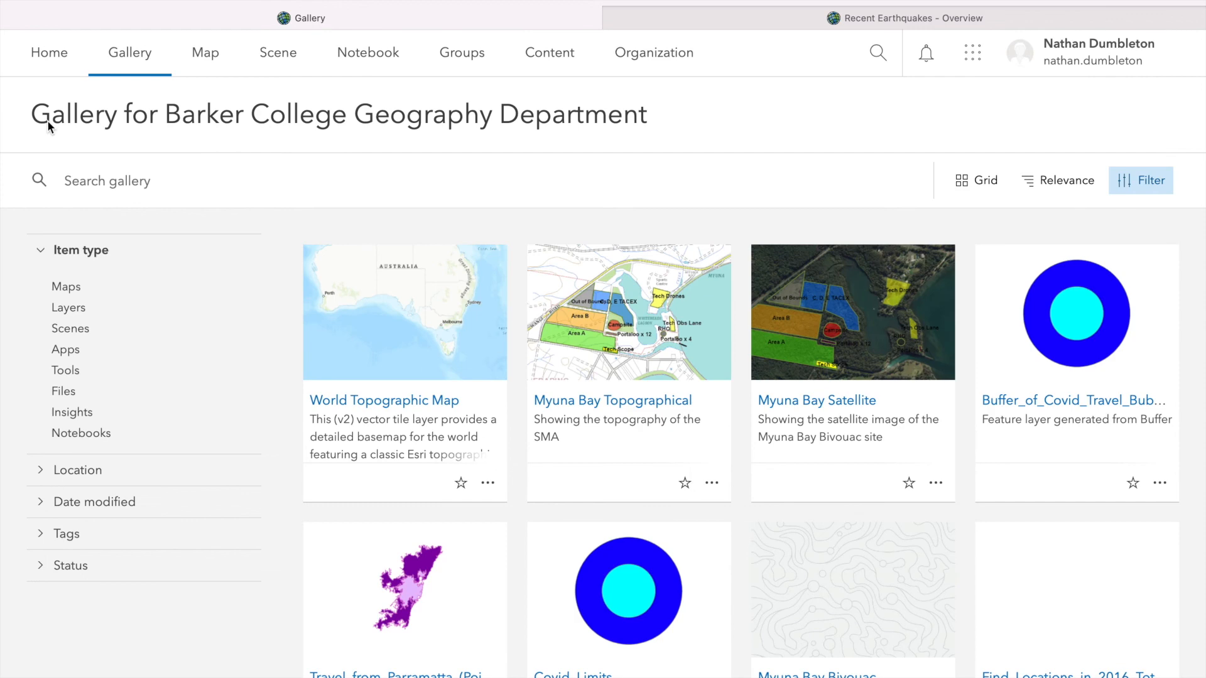
pyautogui.scroll(-5, 458, 409)
pyautogui.scroll(-10, 457, 409)
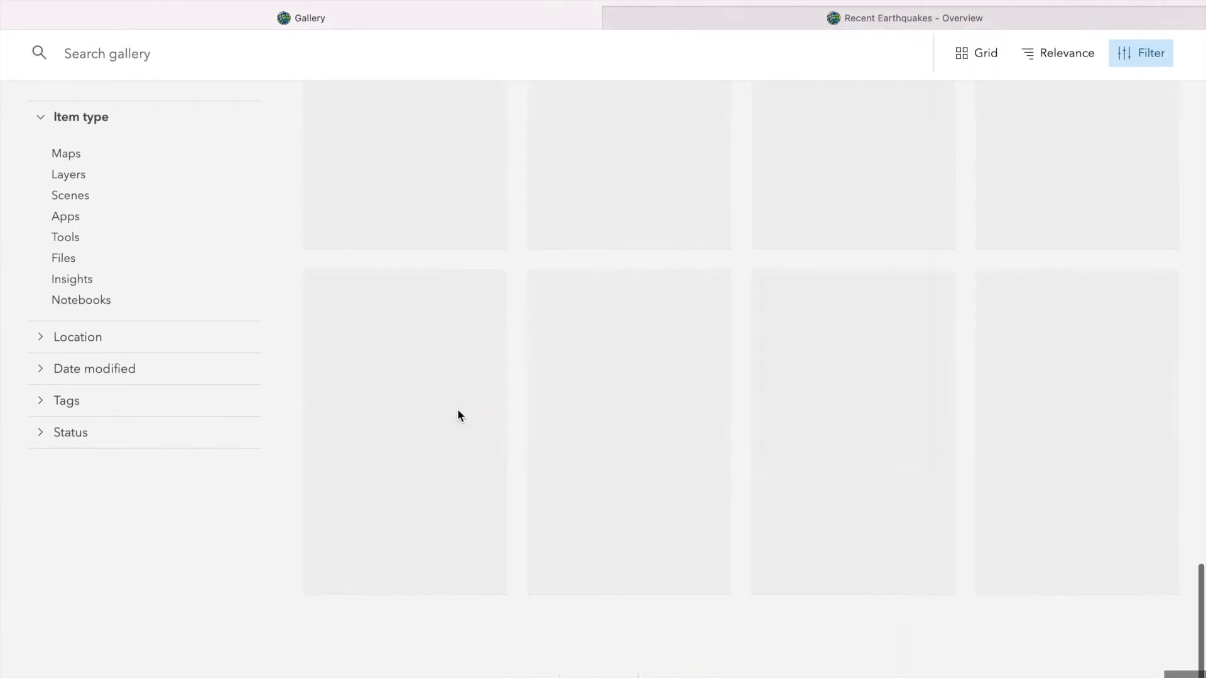
pyautogui.scroll(1, 668, 412)
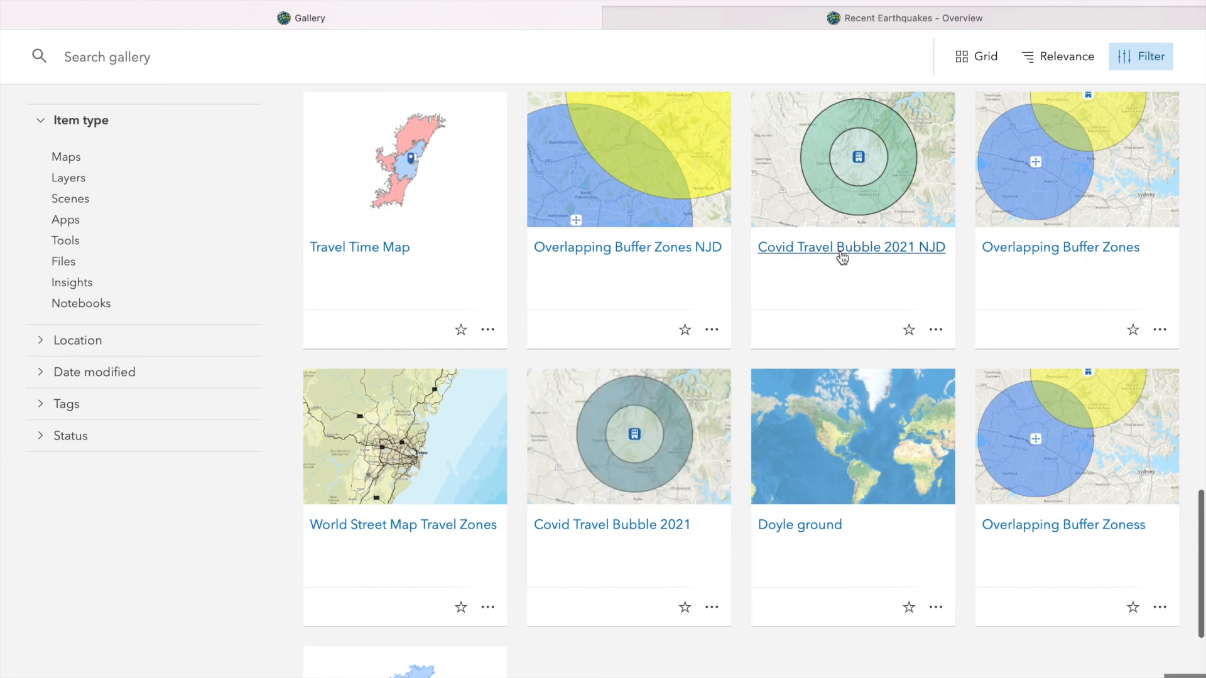
pyautogui.scroll(3, 842, 256)
pyautogui.moveTo(860, 259)
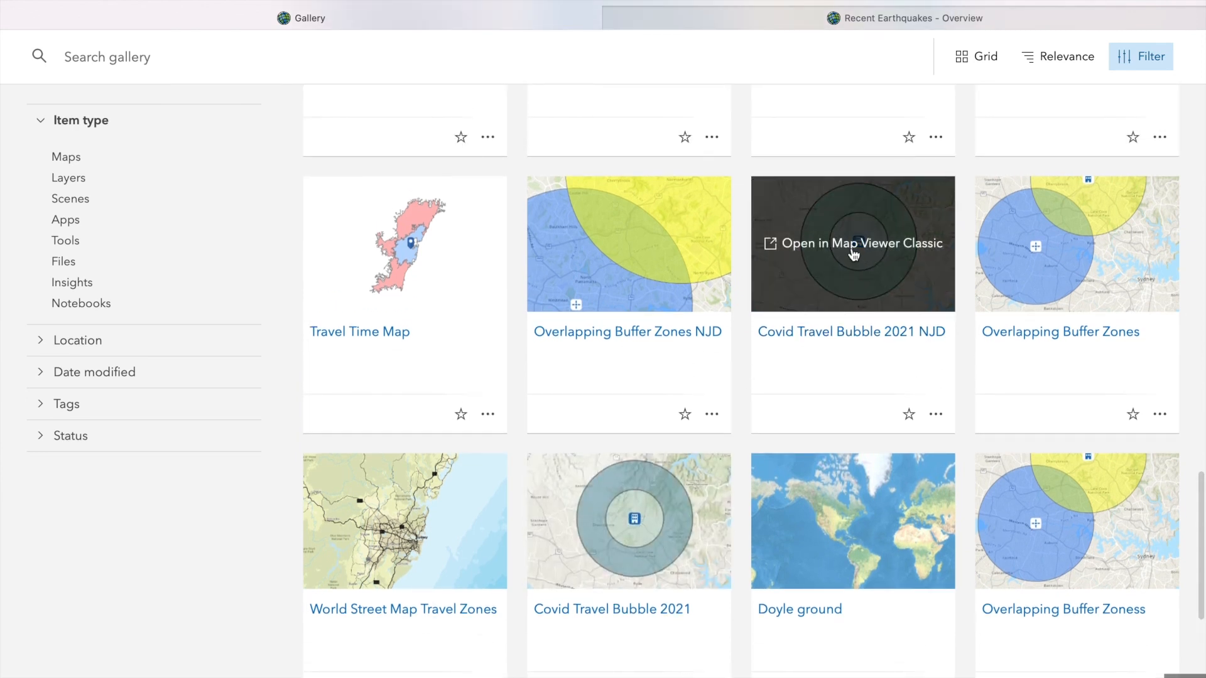
pyautogui.click(936, 416)
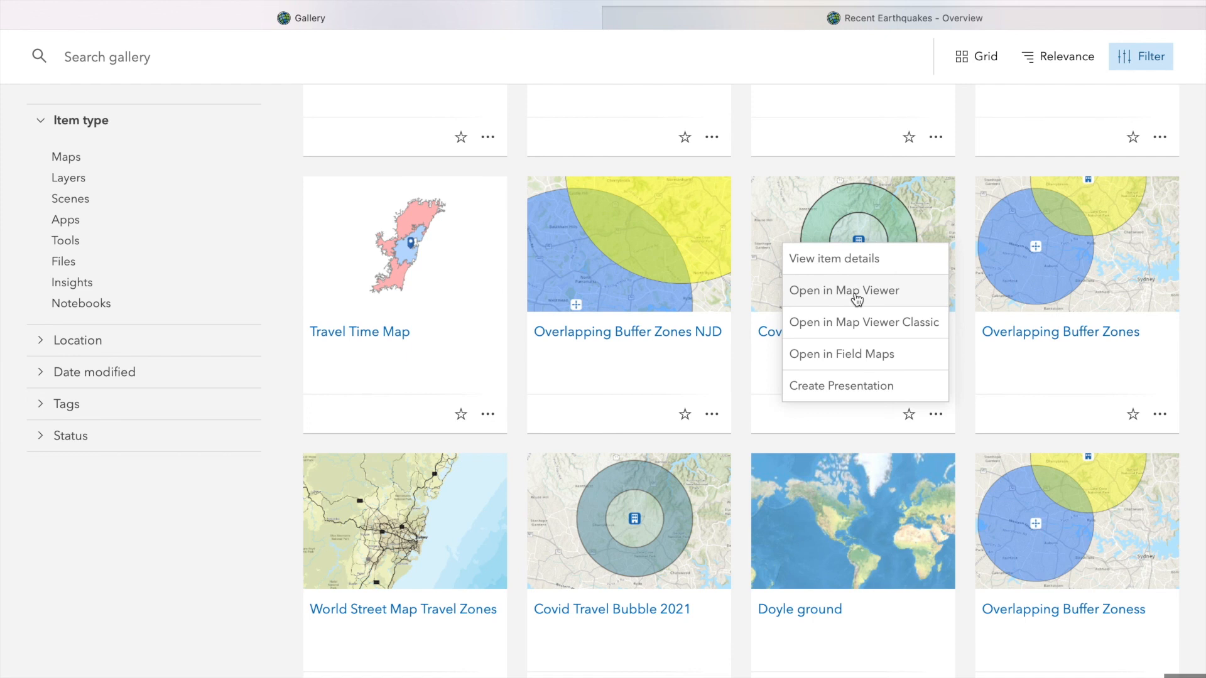